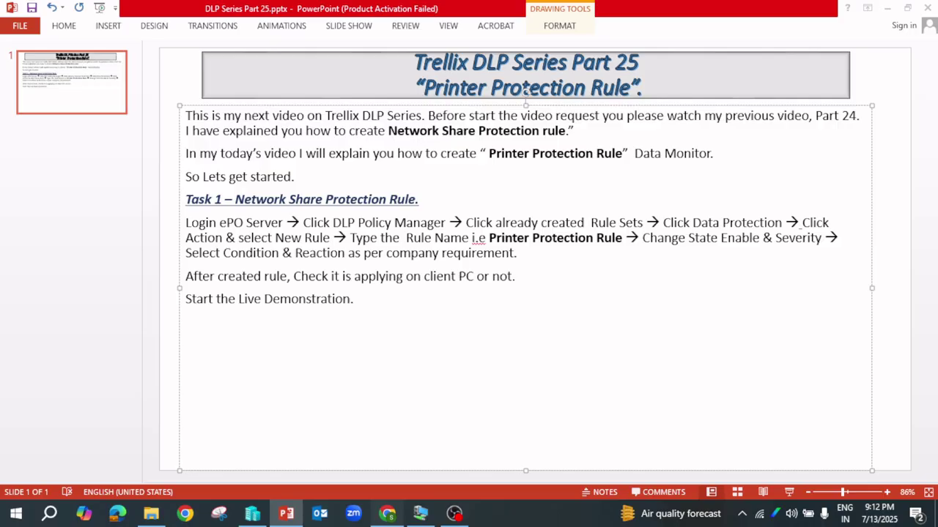
Step: Switch to the Trellix ePolicy Orchestrator console in Chrome and open the "Data Block for Entire Organization" rule set in DLP Policy Manager
left_click(386, 513)
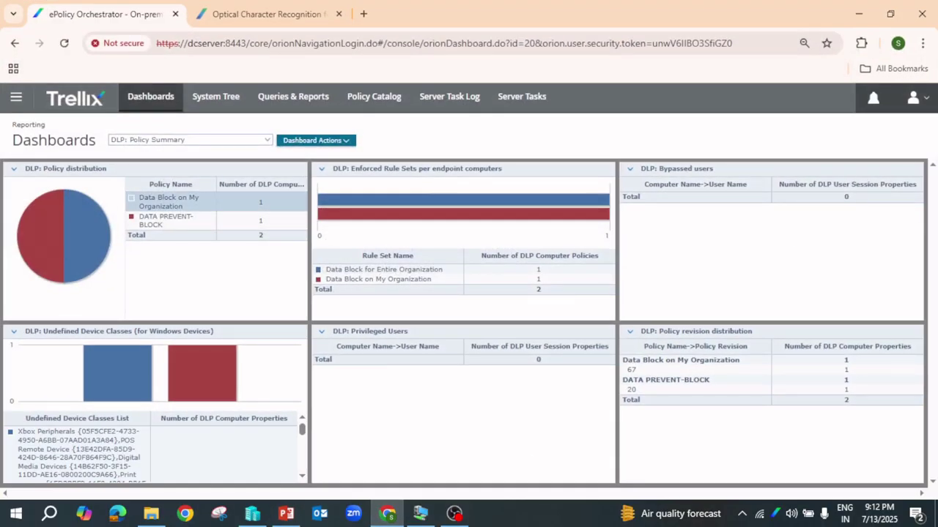
left_click(16, 96)
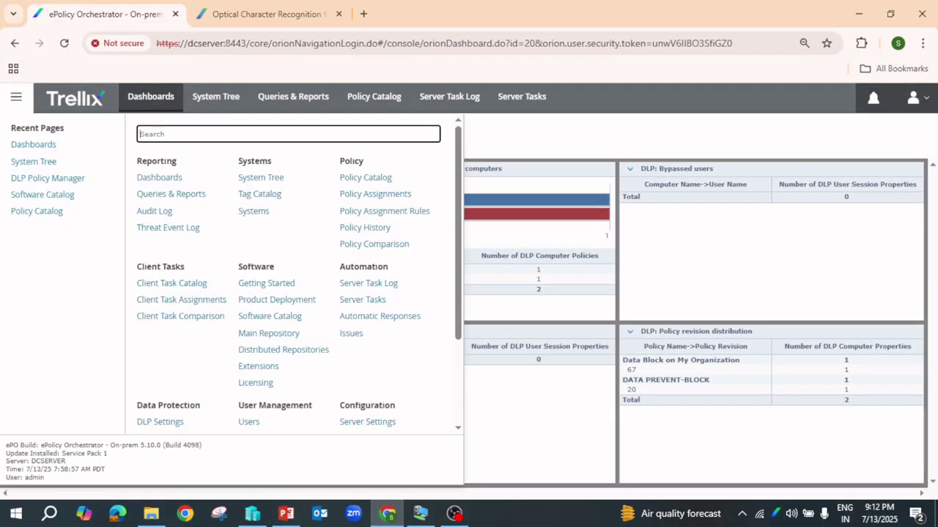
scroll(293, 275, "down", 2)
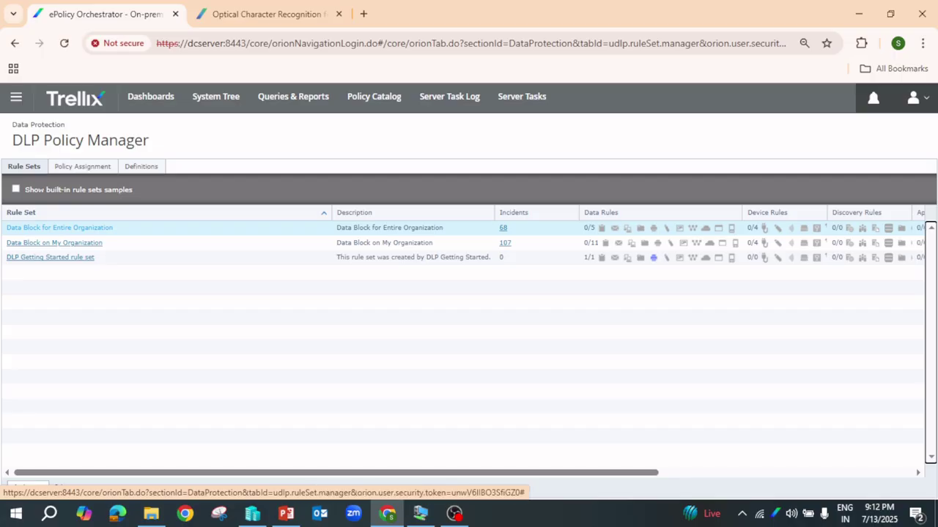
left_click(58, 228)
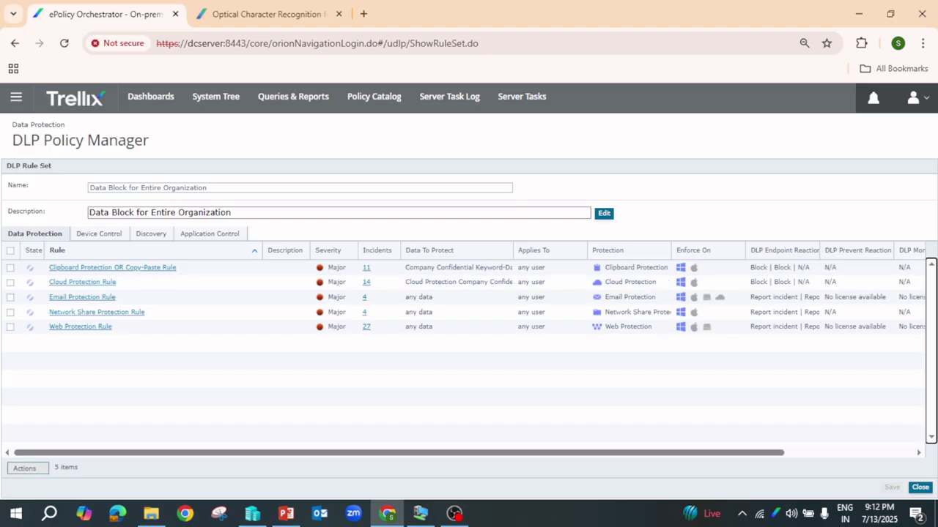
Step: Create a new Printer Protection data rule in the rule set and name it "Printer Protection Rule"
left_click(28, 468)
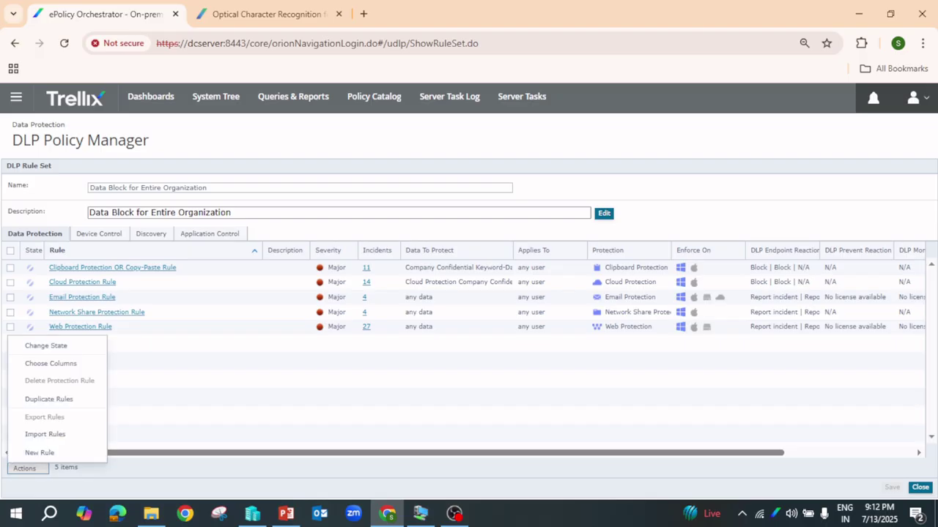
mouse_move(40, 453)
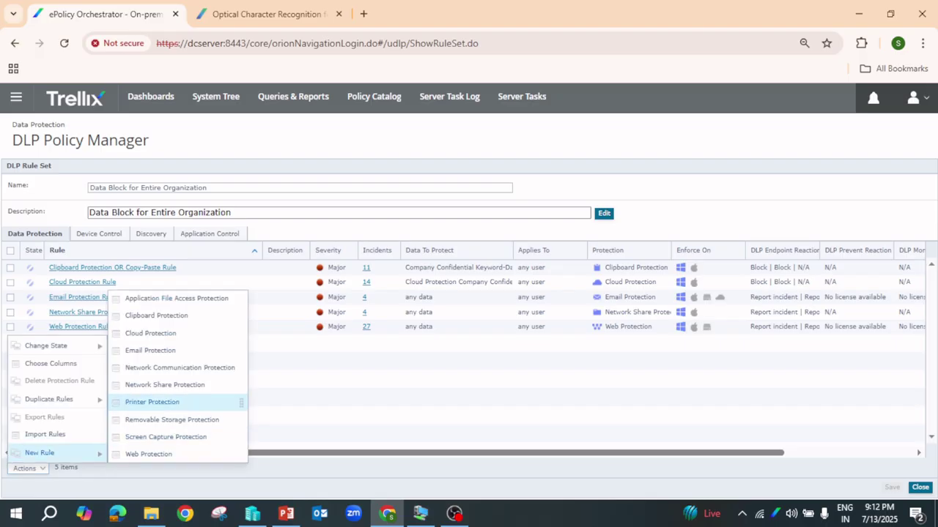
left_click(241, 403)
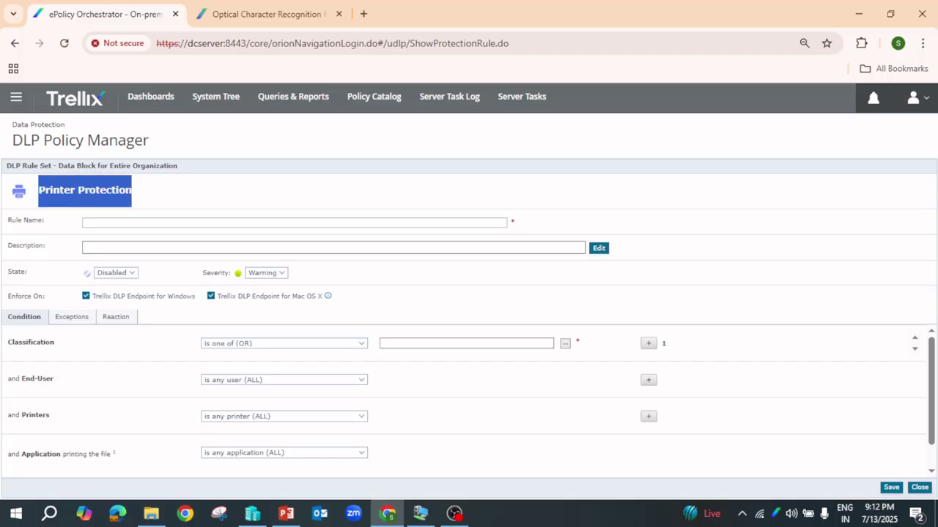
left_click(147, 223)
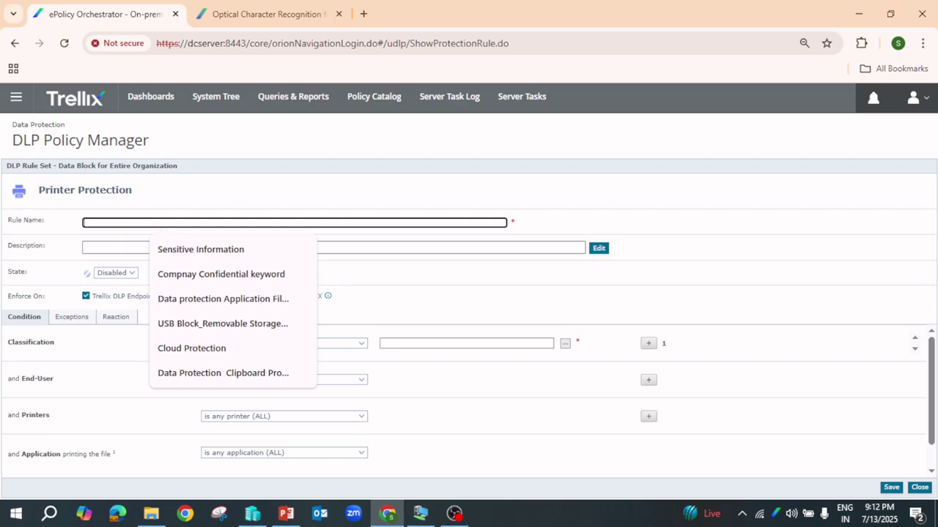
type("Printer Protection")
type("Rule")
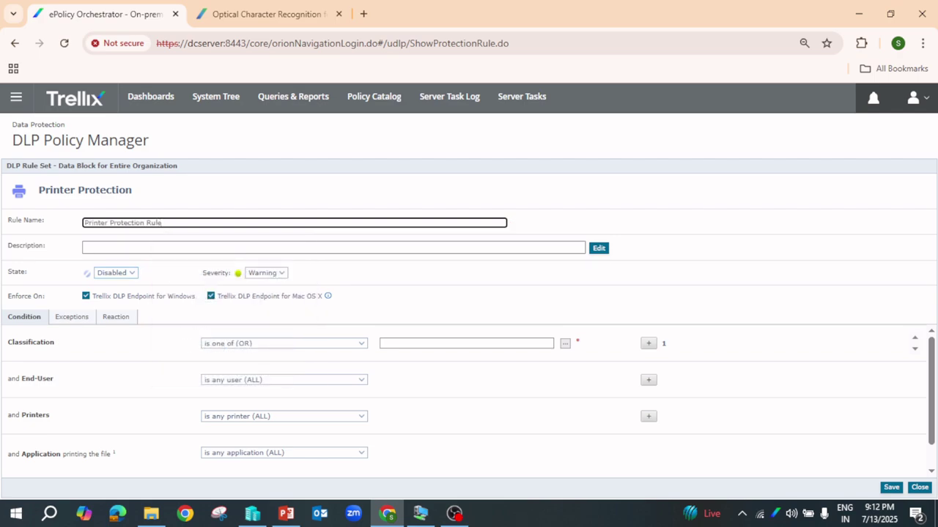
Step: Set the rule's state to Enabled and severity to Major, and enforce it only on Trellix DLP Endpoint for Windows
left_click(115, 273)
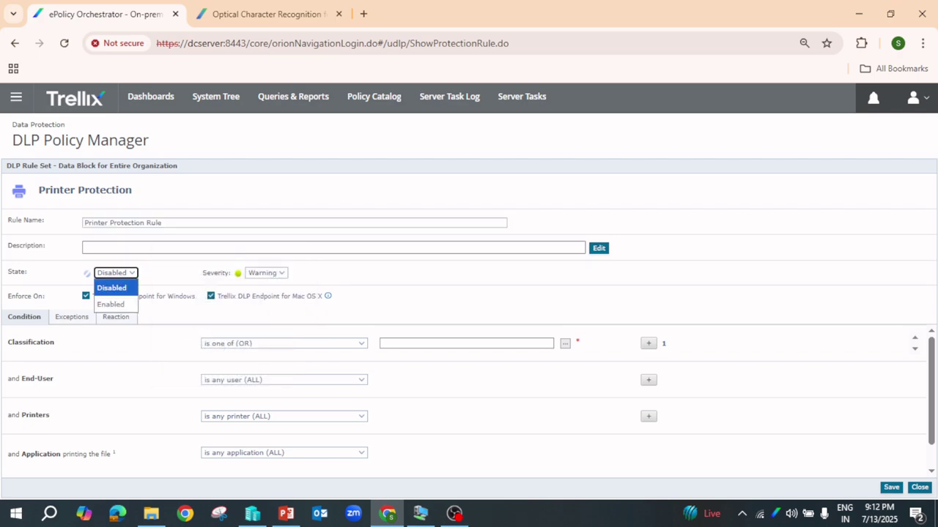
left_click(111, 304)
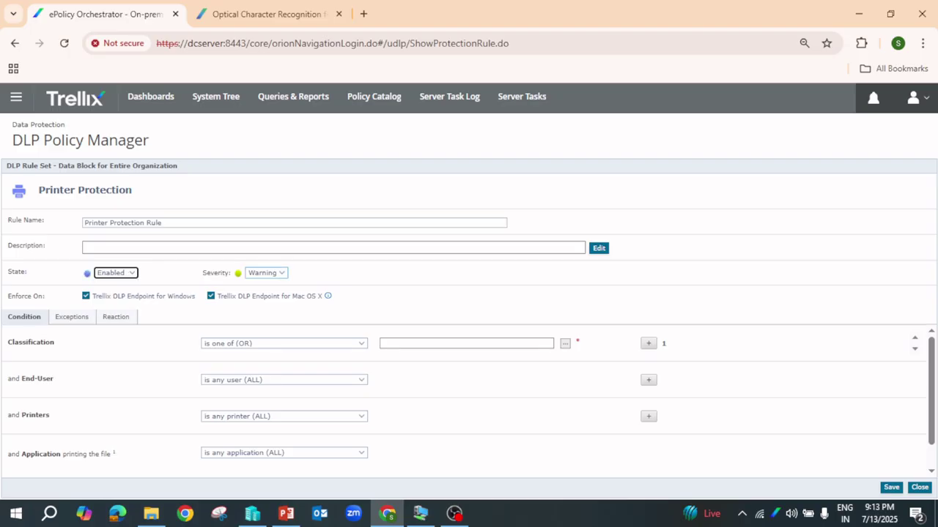
left_click(266, 274)
key("Return")
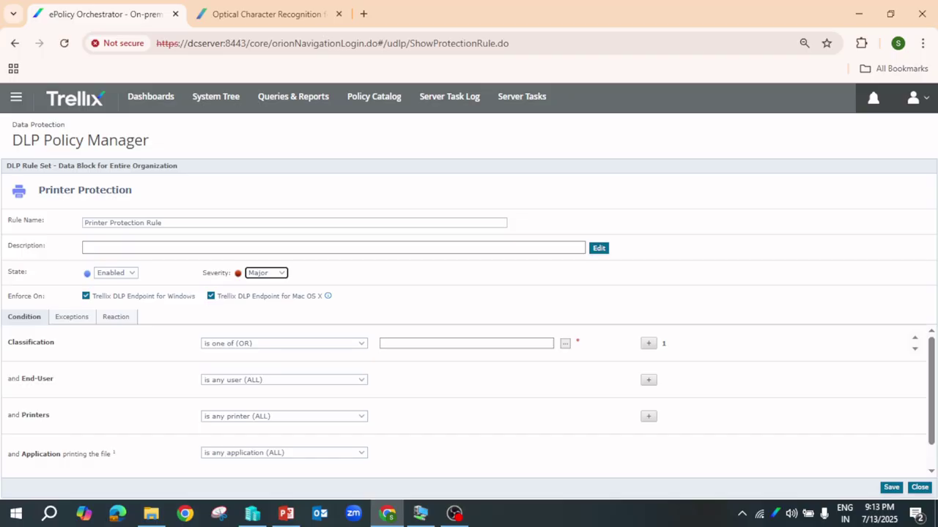
left_click(211, 296)
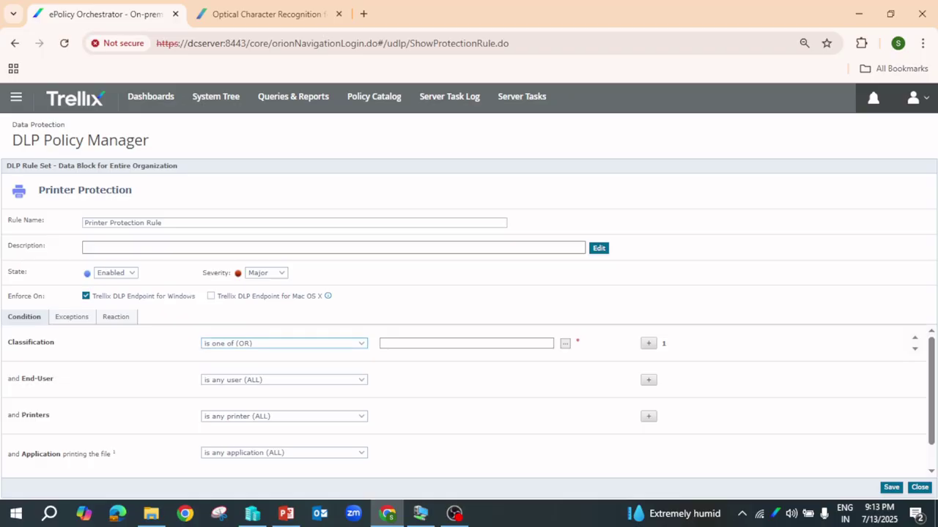
Step: Set the Classification condition to "is any data (ALL)", keeping the conditions for any user, any printer and any application
left_click(284, 343)
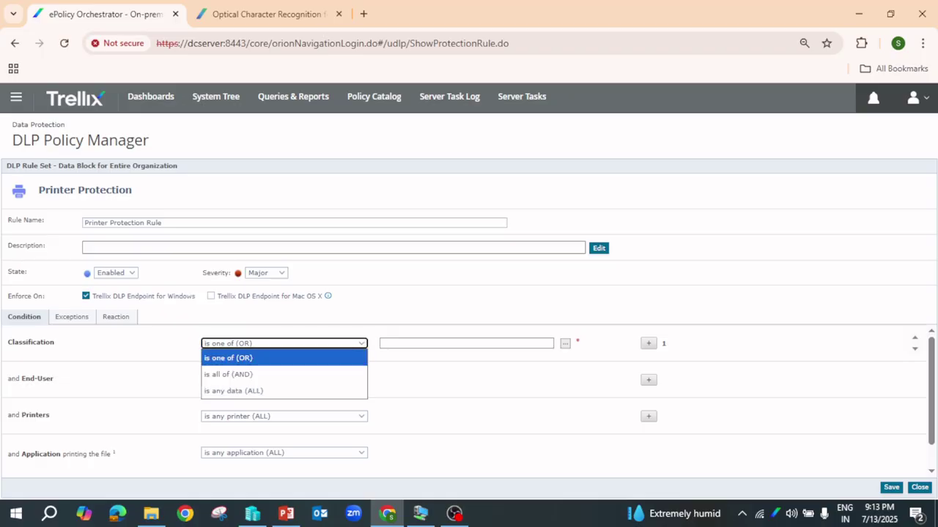
key("Down")
key("Down")
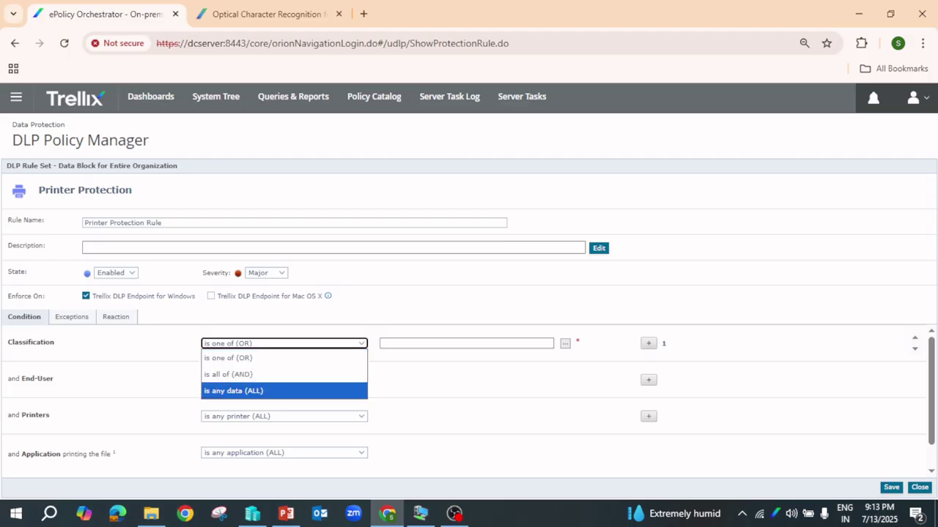
key("Return")
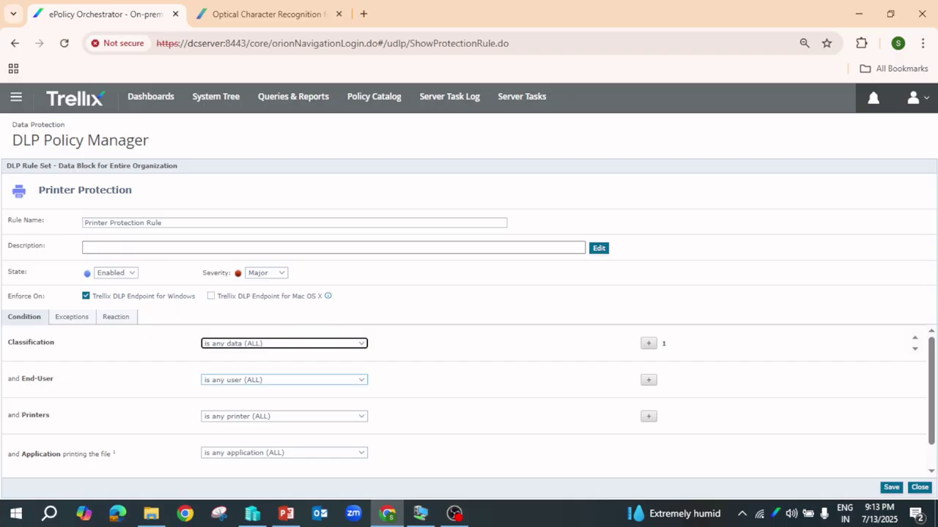
left_click(285, 380)
left_click(285, 380)
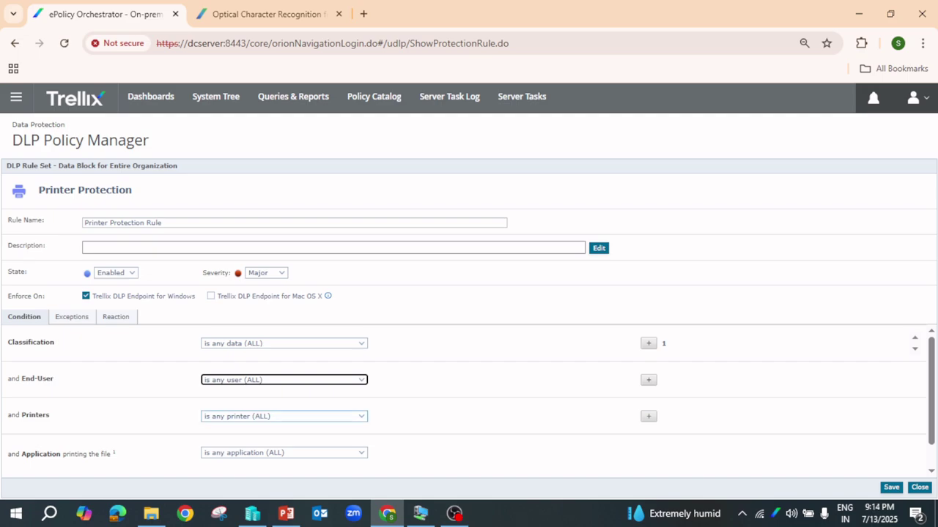
left_click(284, 417)
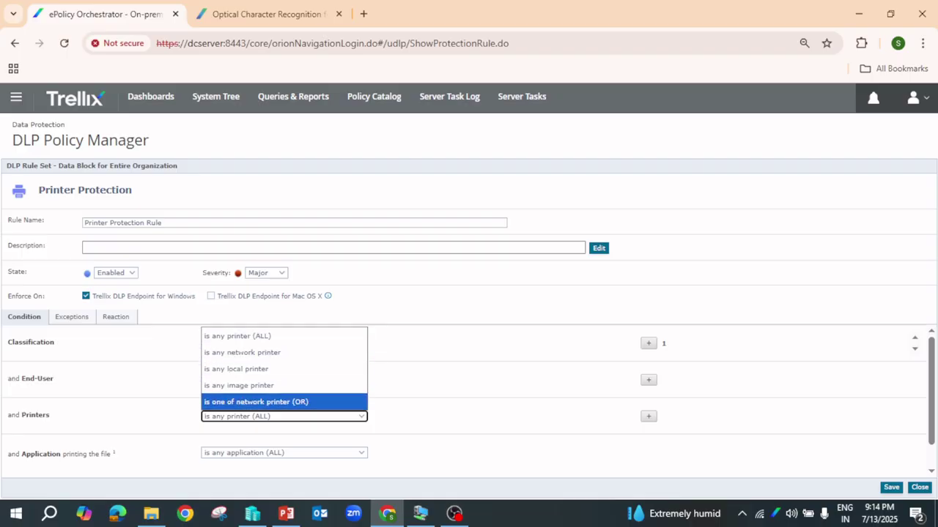
left_click(285, 417)
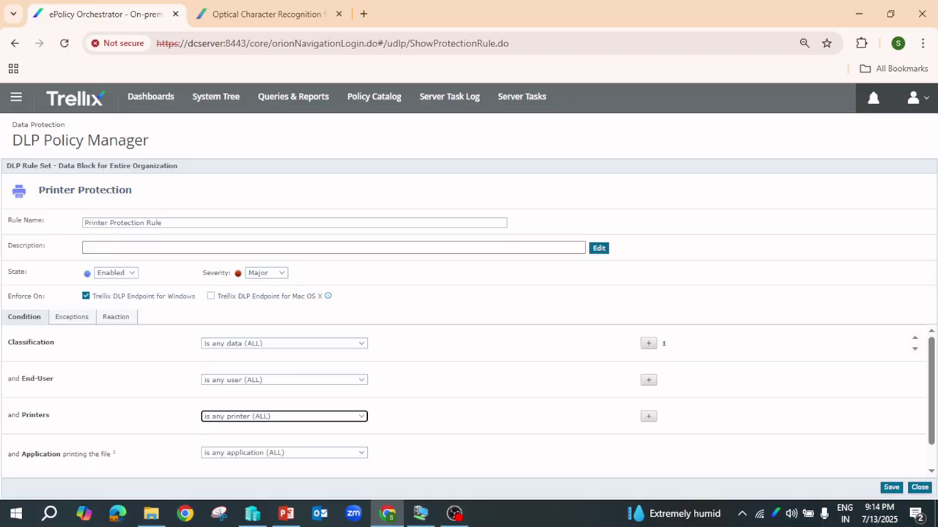
left_click(285, 453)
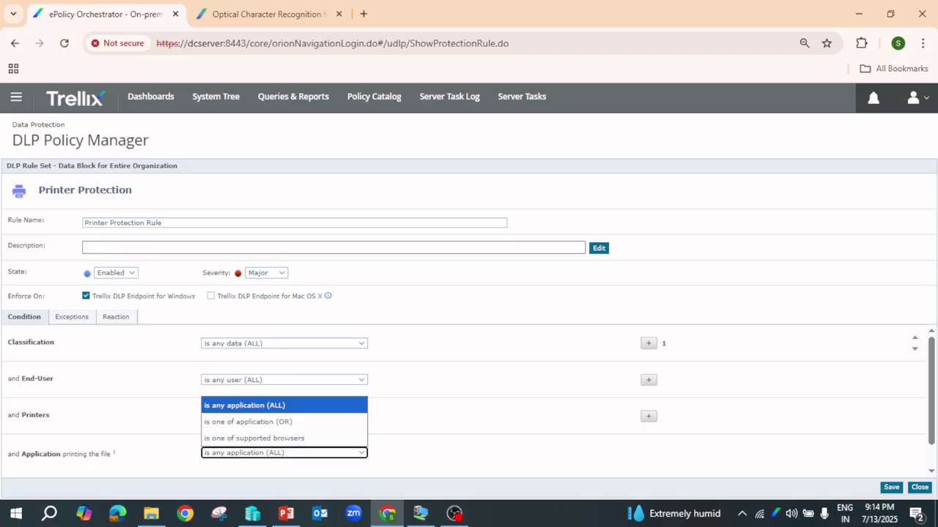
key("Escape")
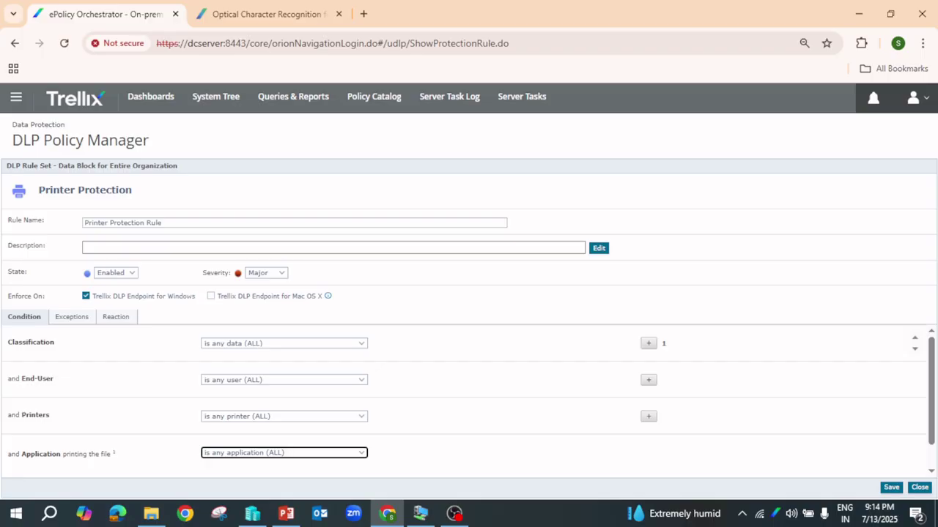
Step: Set the rule's reaction to Block for computers connected to the corporate network
left_click(116, 317)
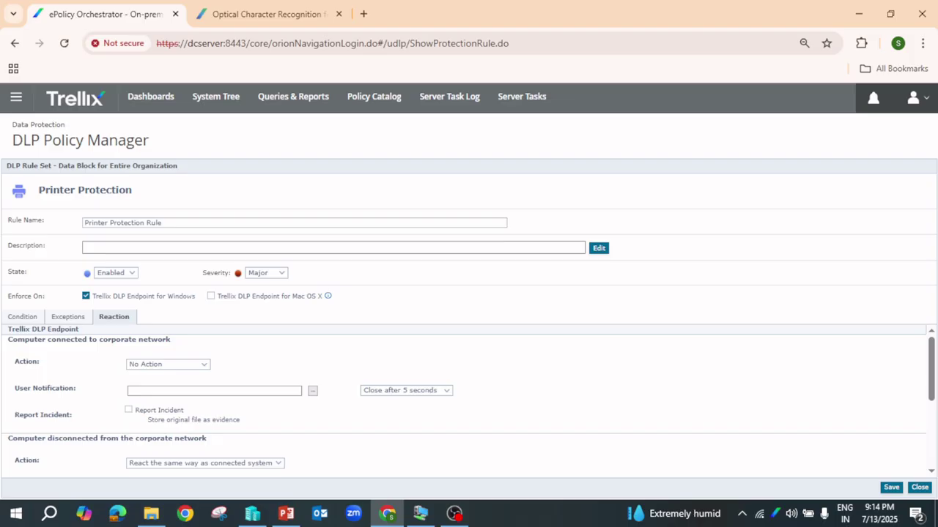
key("Tab")
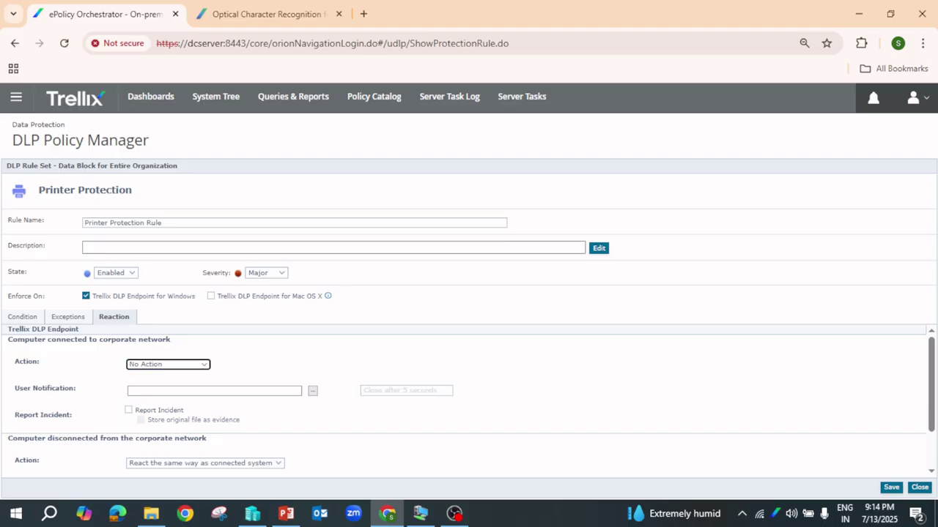
key("alt+Down")
key("Down")
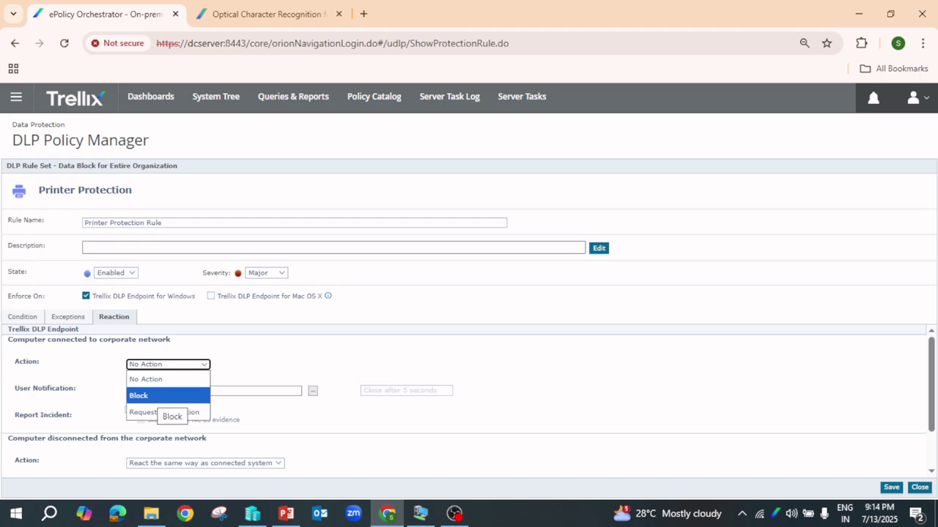
key("Up")
key("Down")
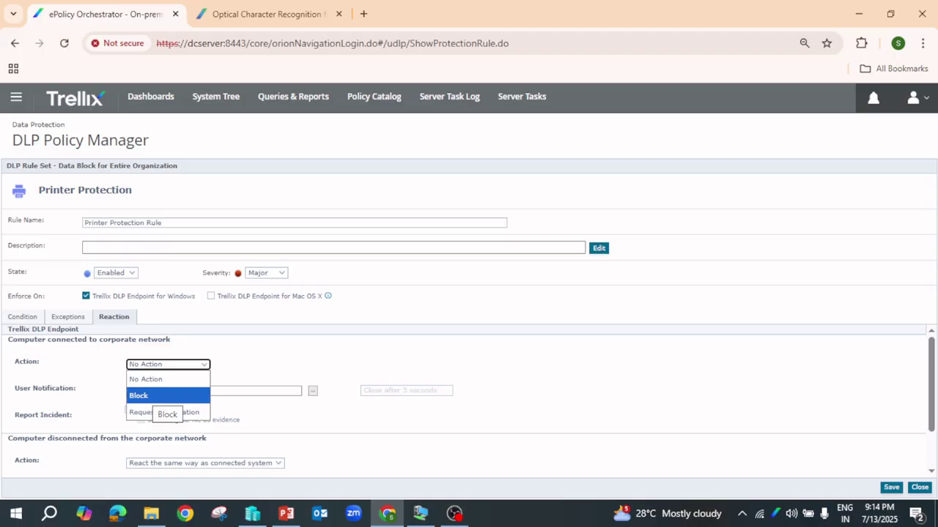
left_click(158, 395)
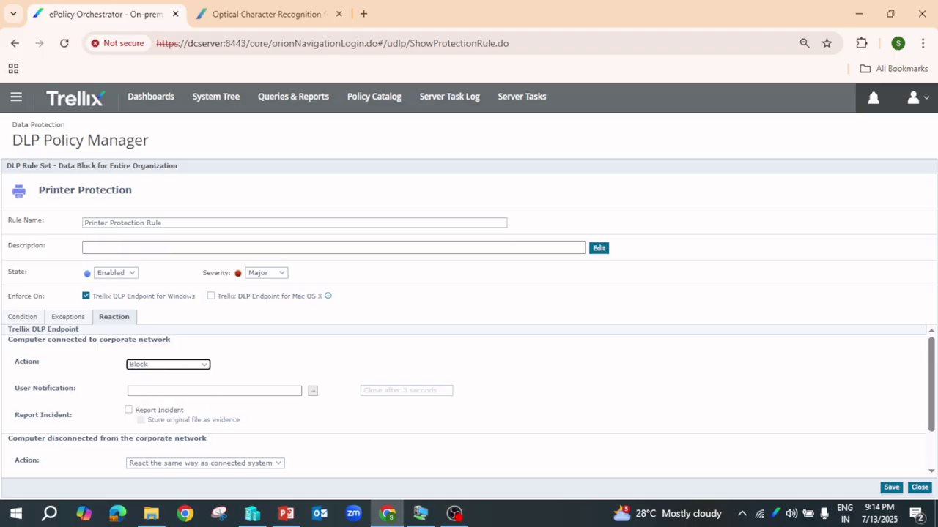
Step: Assign the built-in "Default printing protection user notification" as the reaction's user notification
left_click(312, 391)
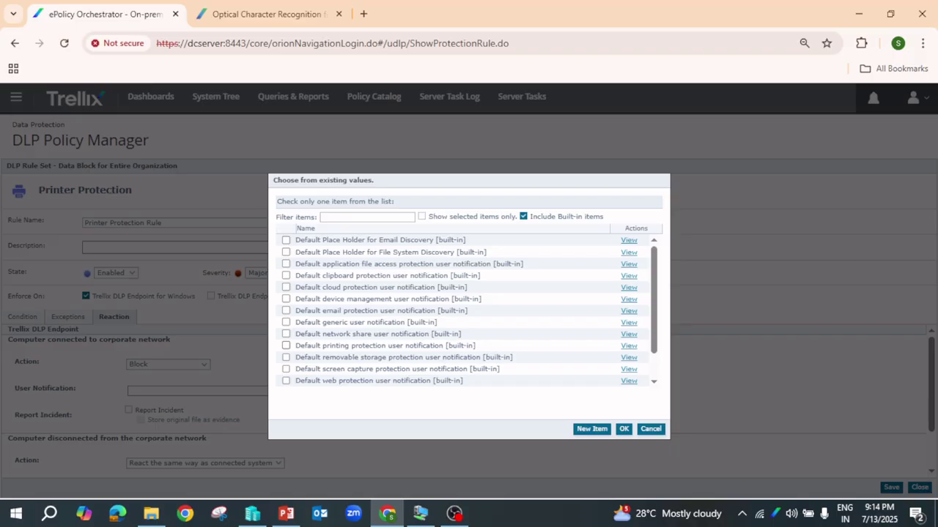
left_click(285, 346)
left_click(623, 429)
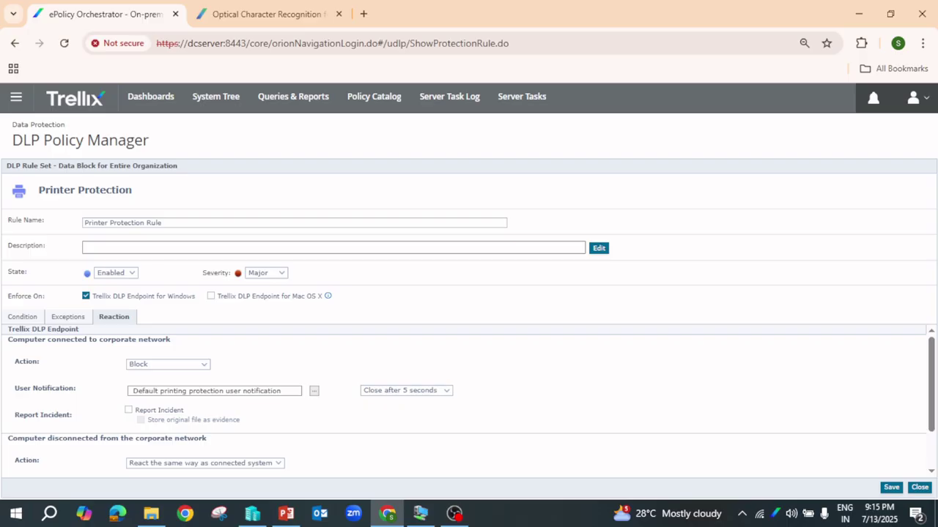
Step: Enable incident reporting with the original file stored as evidence, and save the rule despite the warning
left_click(129, 410)
left_click(141, 420)
left_click(891, 488)
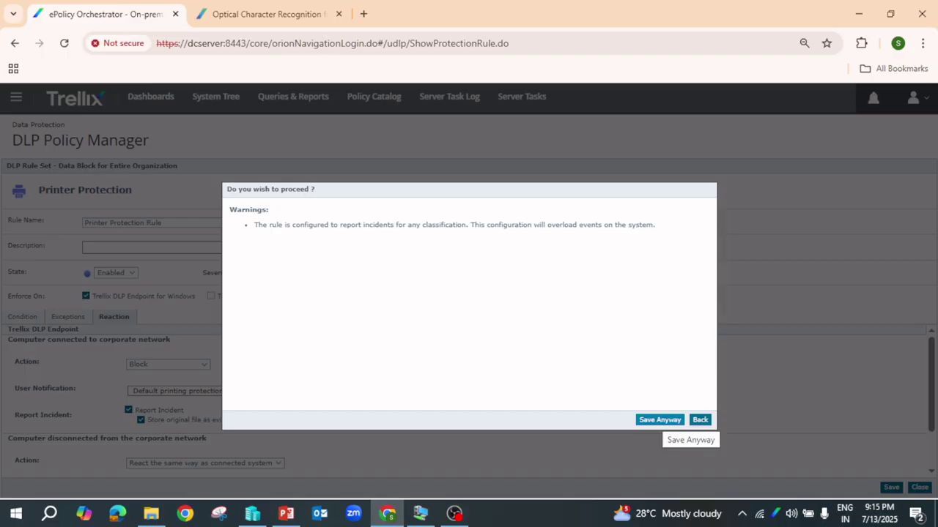
left_click(660, 420)
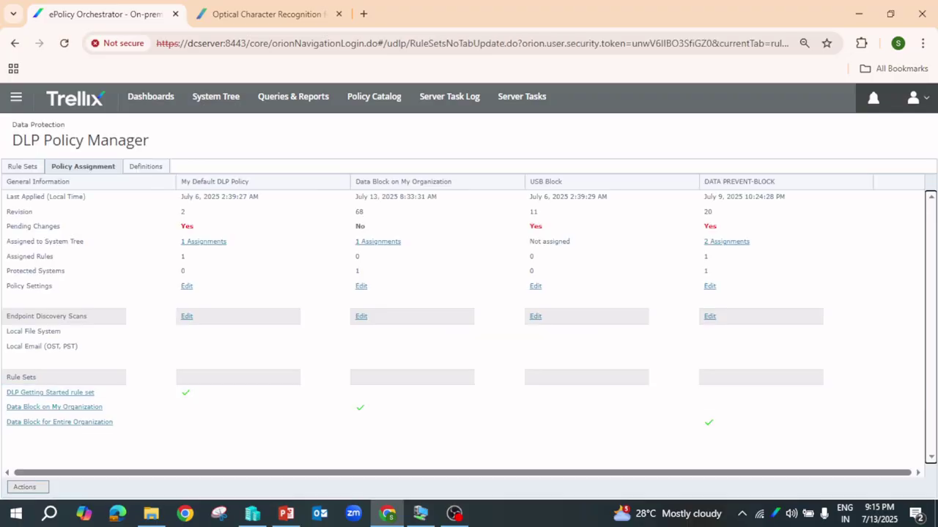
Step: Apply the DATA PREVENT-BLOCK policy from the policy assignments
left_click(24, 487)
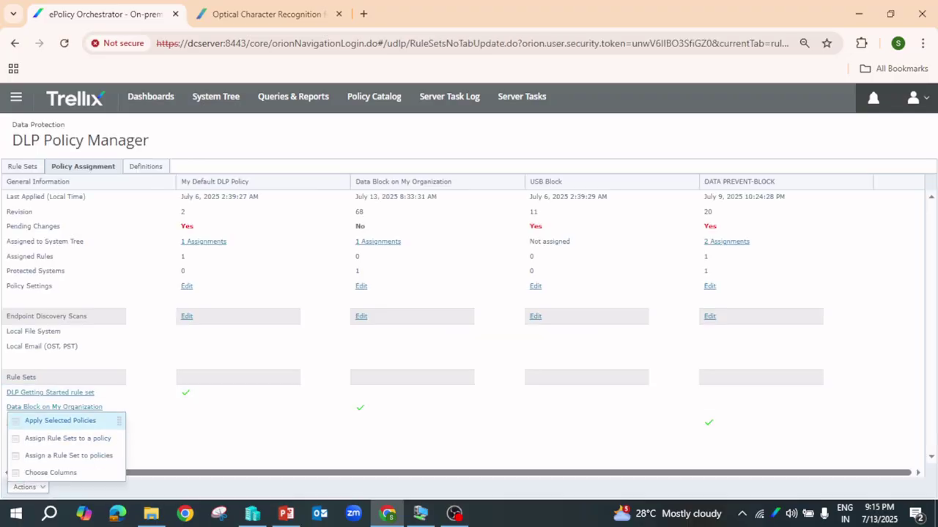
left_click(60, 420)
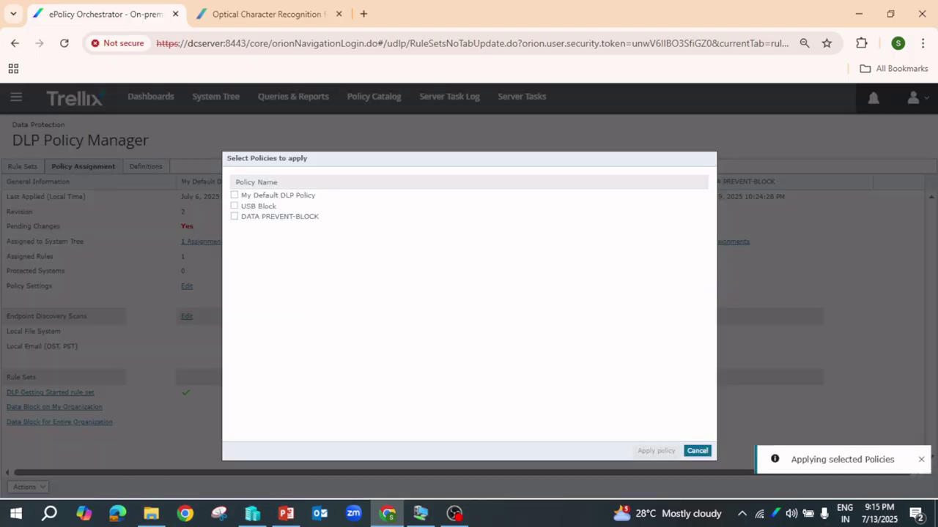
left_click(233, 217)
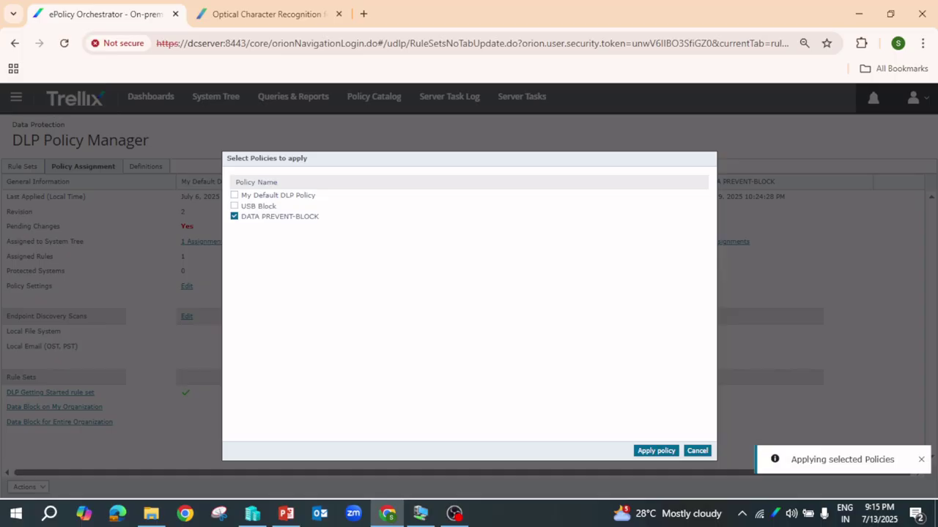
left_click(657, 451)
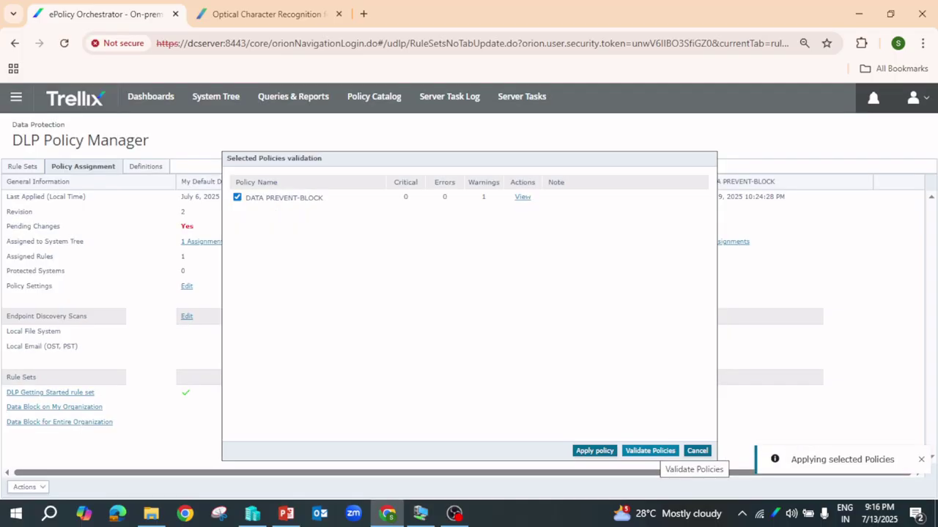
left_click(594, 451)
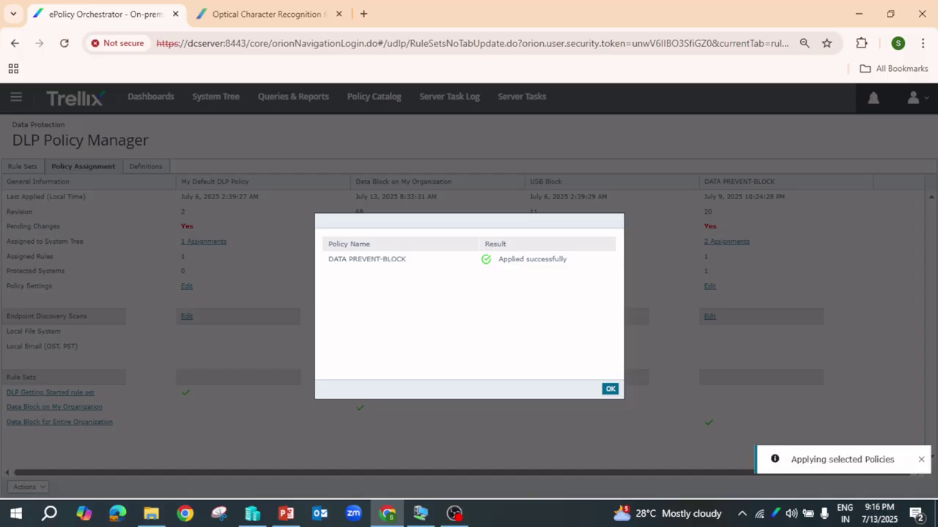
Step: Close the policy application results, and view the endpoint's current policy details in the DLP Endpoint Console's About information
left_click(611, 389)
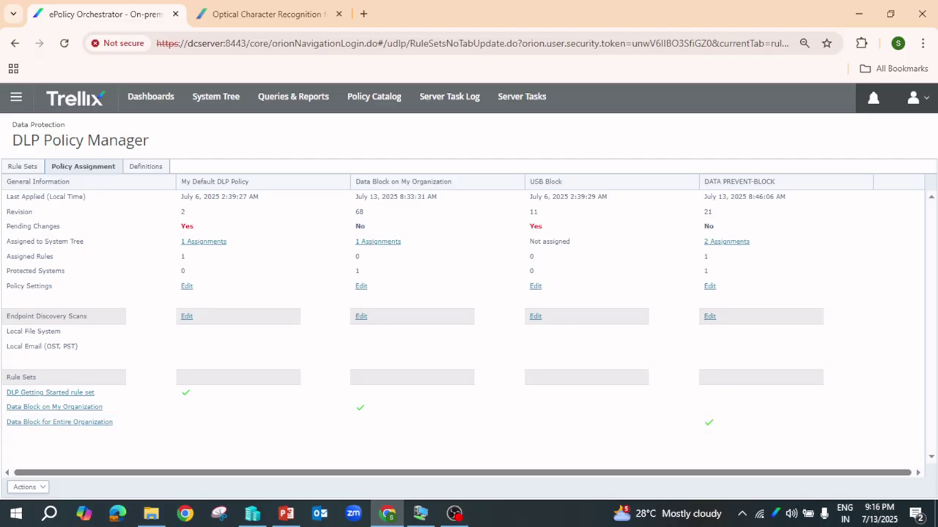
left_click(216, 96)
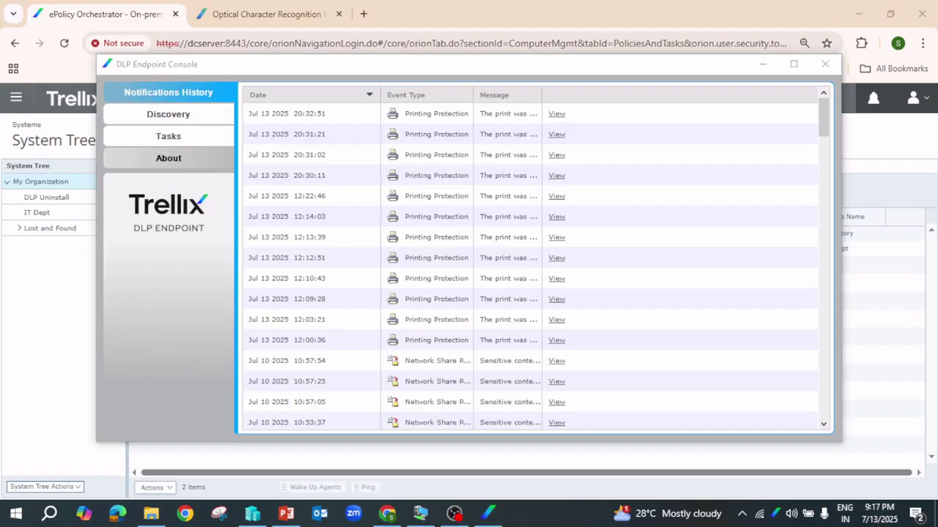
left_click(168, 159)
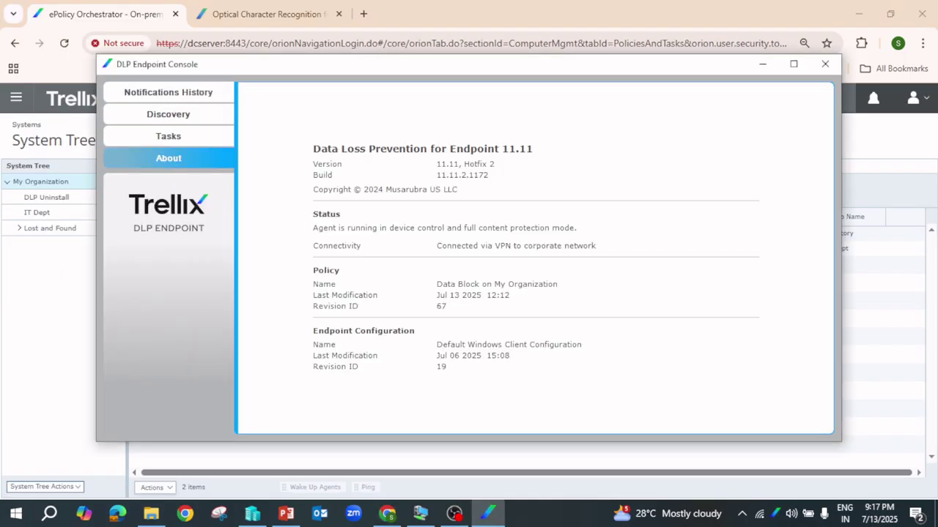
Step: Open the Trellix Agent Status Monitor alongside the DLP Endpoint Console and have the agent check for new policies
right_click(776, 513)
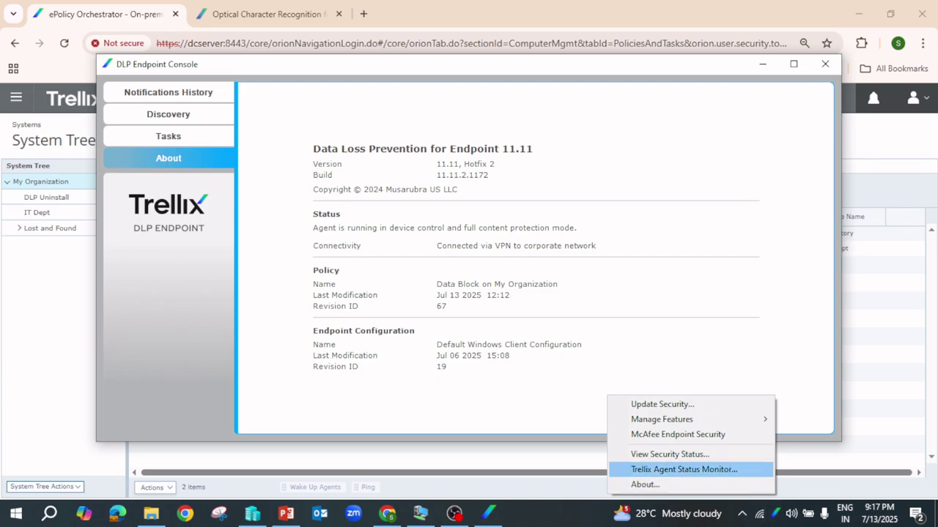
left_click(683, 470)
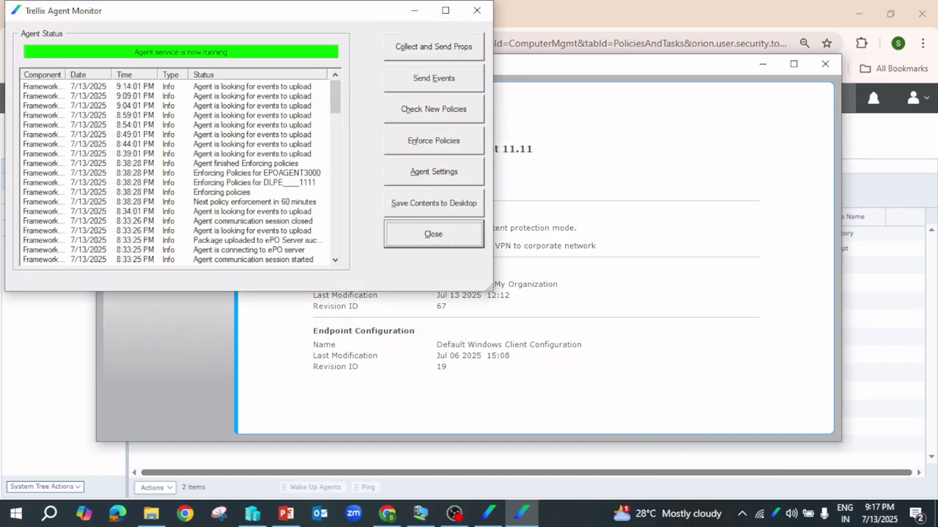
left_click_drag(586, 64, 625, 106)
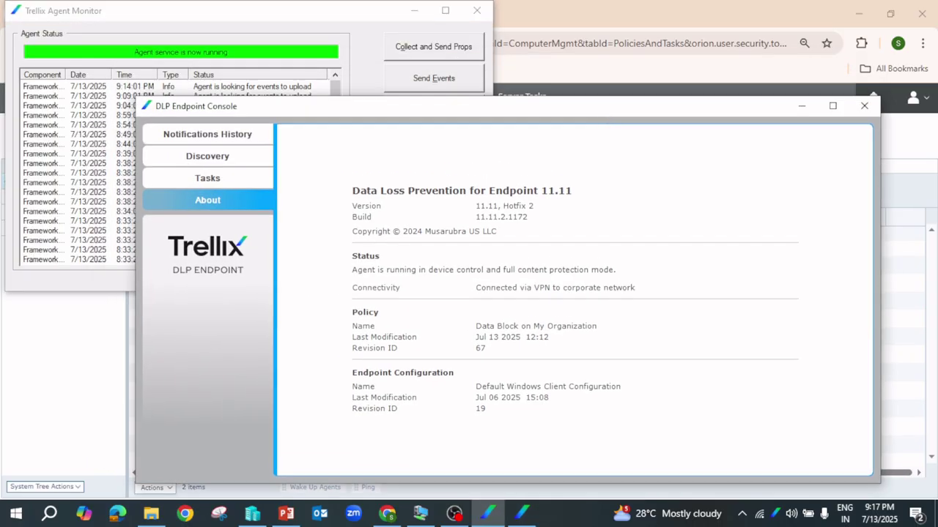
left_click(293, 11)
left_click(434, 110)
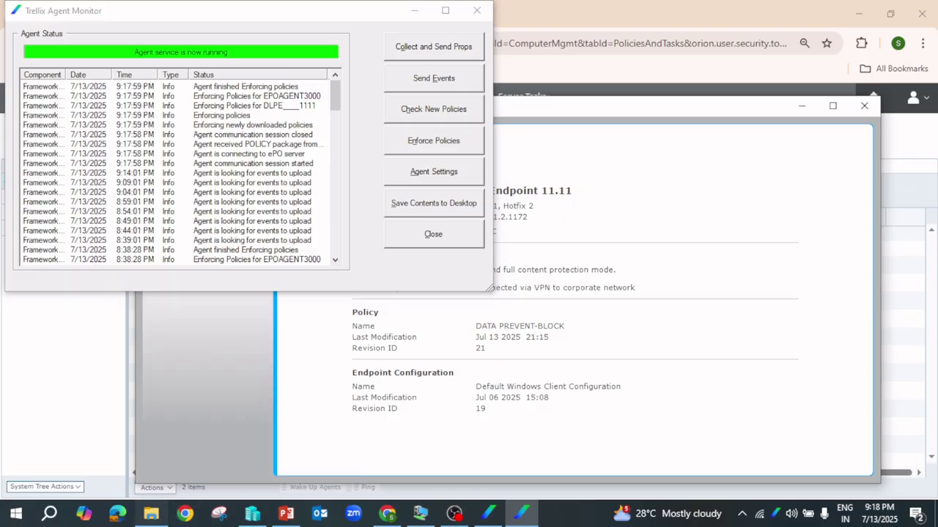
Step: Switch to File Explorer, open Test.txt from the Documents folder, and enter the text "DLP"
left_click(151, 514)
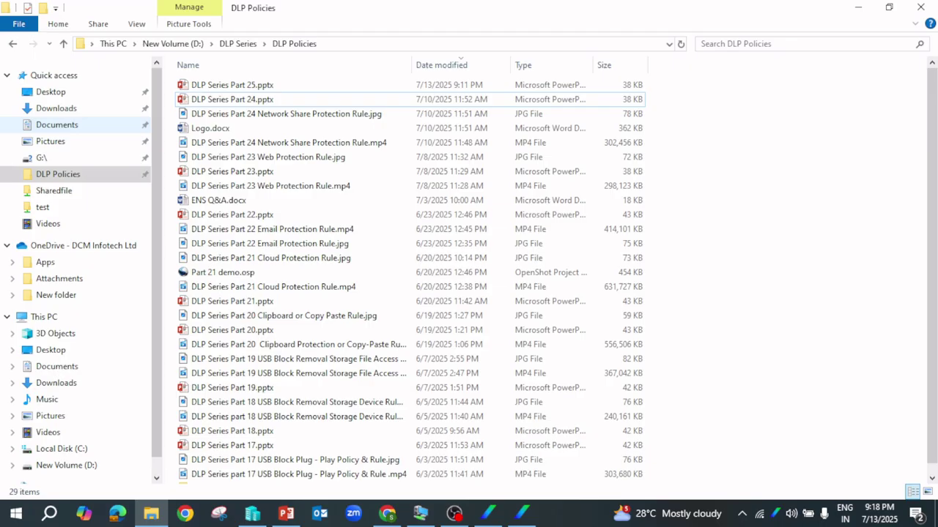
left_click(57, 124)
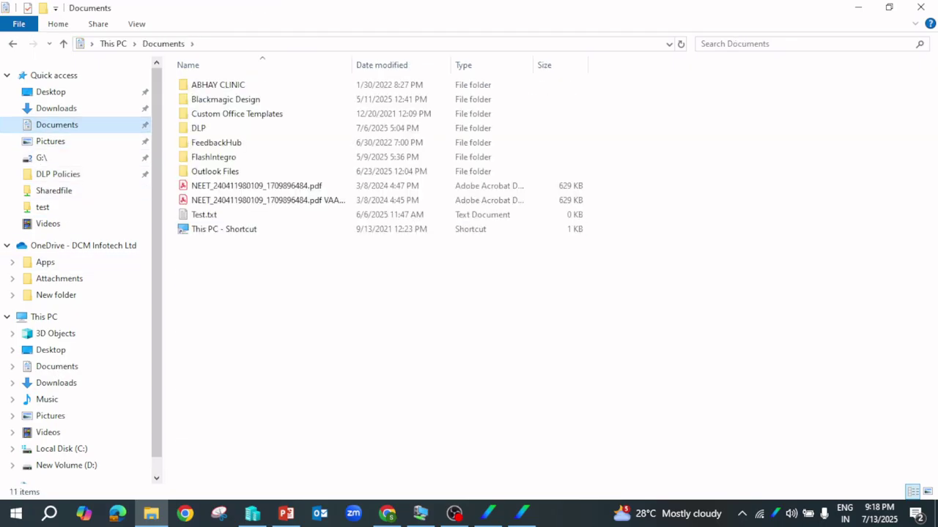
left_click(205, 216)
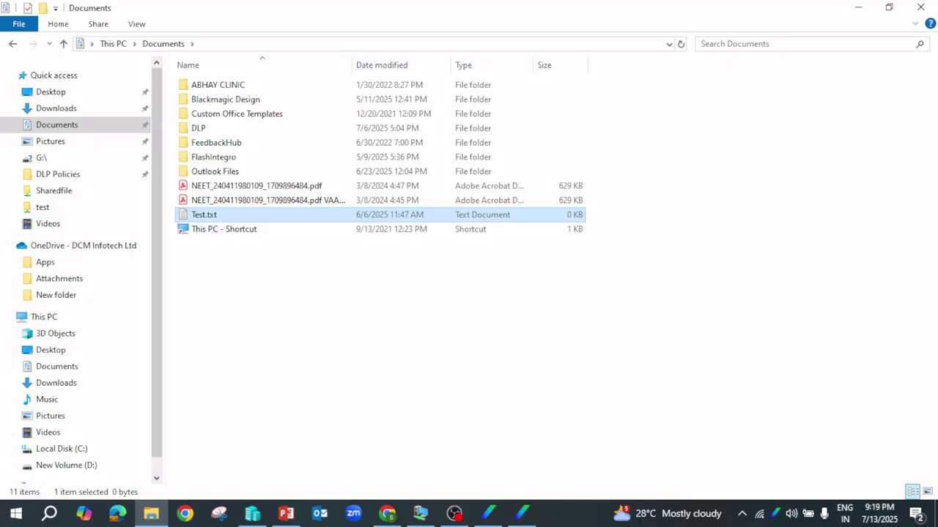
key("Return")
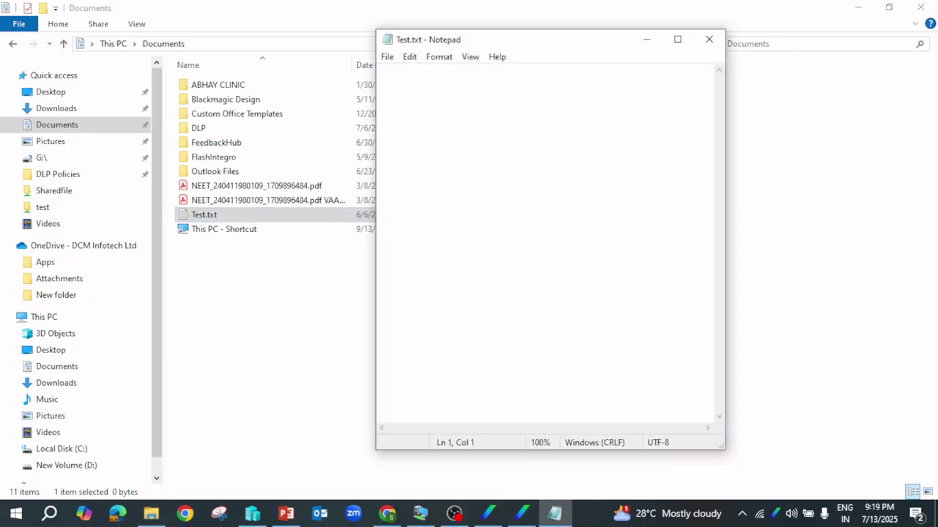
type("T")
key("BackSpace")
type("DLP")
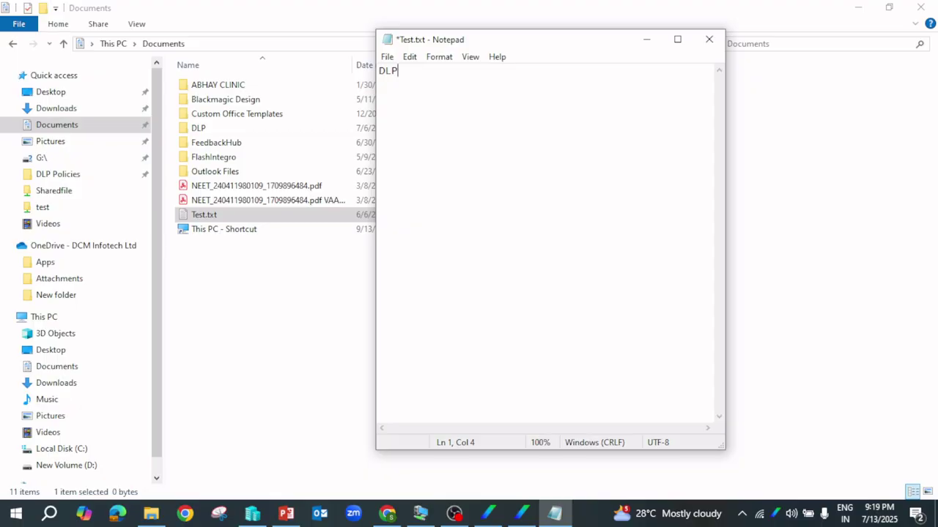
Step: Try to print Test.txt with Microsoft Print to PDF, naming the output "dlp" in the Documents > DLP folder
key("alt")
key("alt+f")
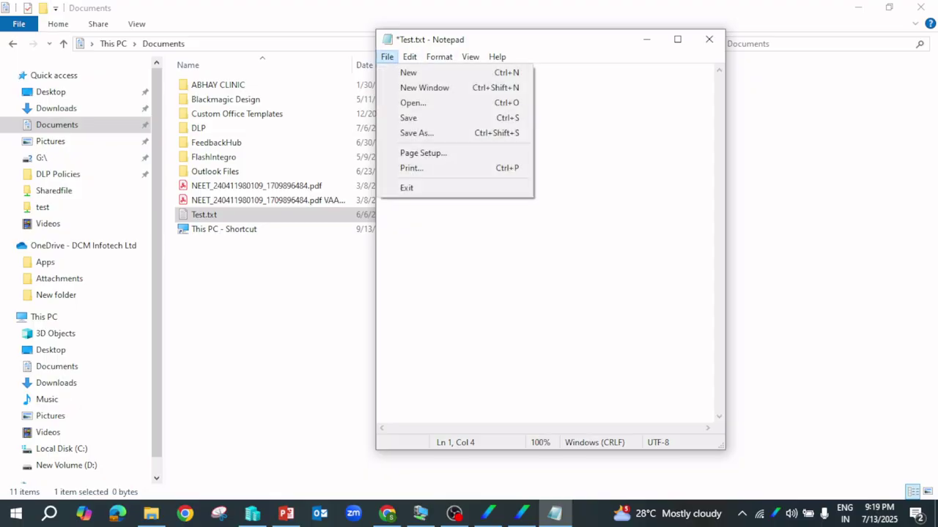
left_click(412, 169)
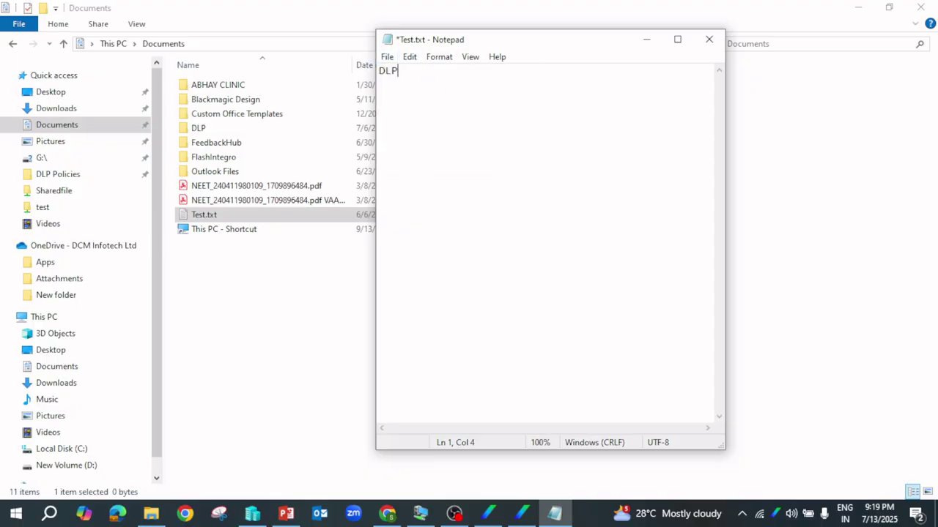
key("ctrl+p")
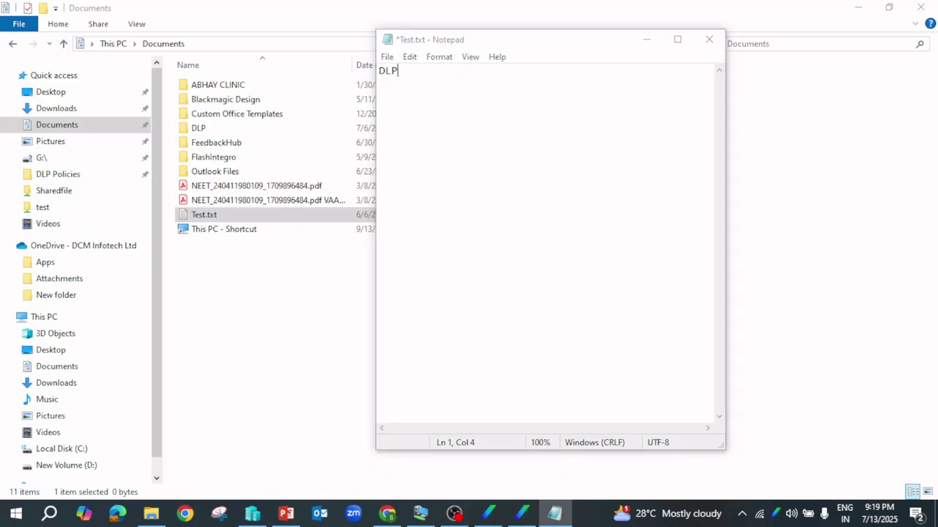
key("F2")
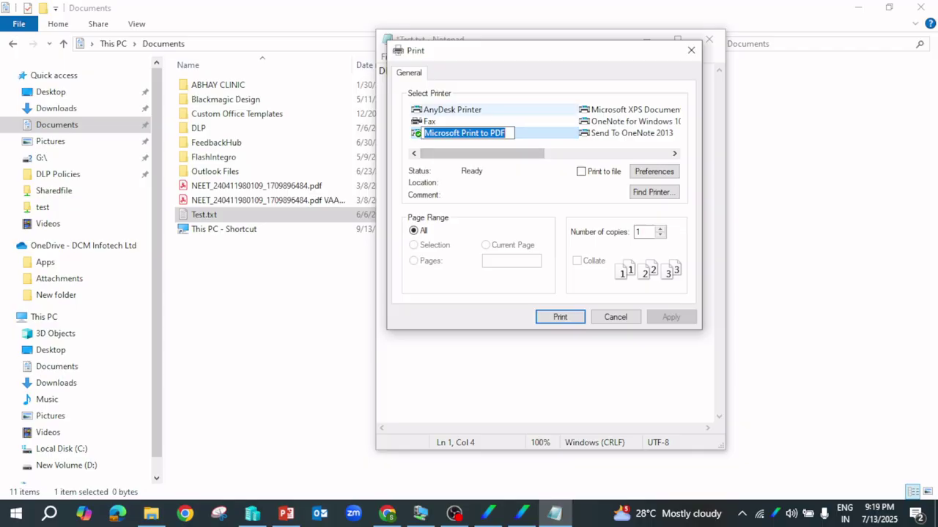
left_click(453, 110)
left_click(464, 133)
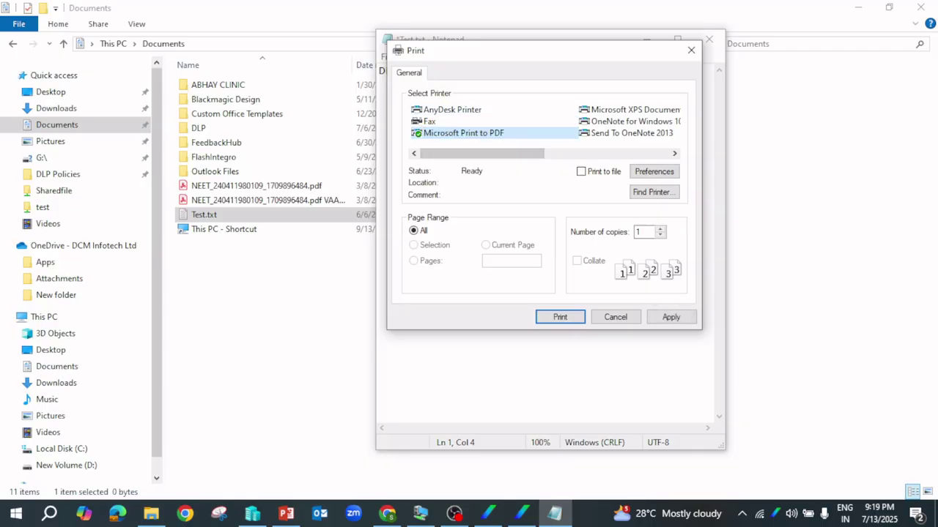
left_click(560, 317)
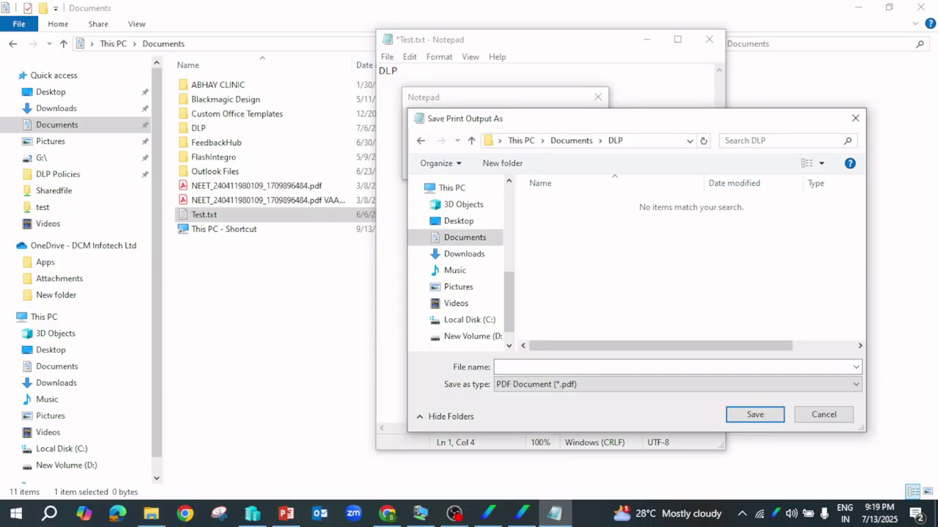
type("dlp")
key("Return")
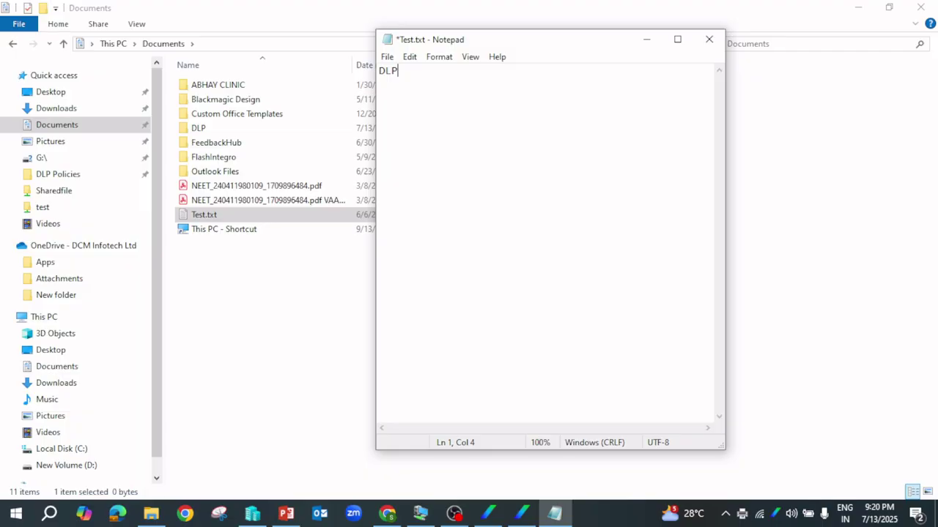
Step: Switch to ePolicy Orchestrator and open the Printer Protection Rule from the "Data Block for Entire Organization" rule set in DLP Policy Manager
left_click(388, 513)
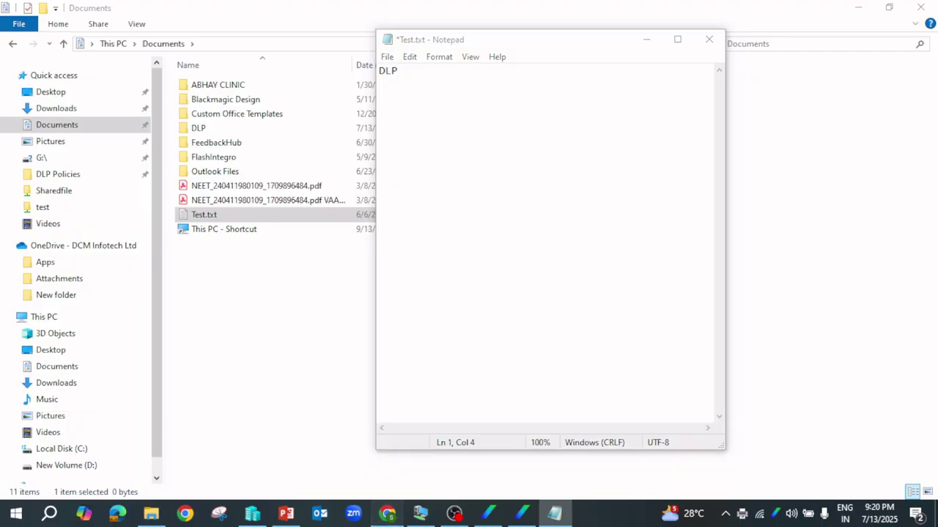
left_click(16, 96)
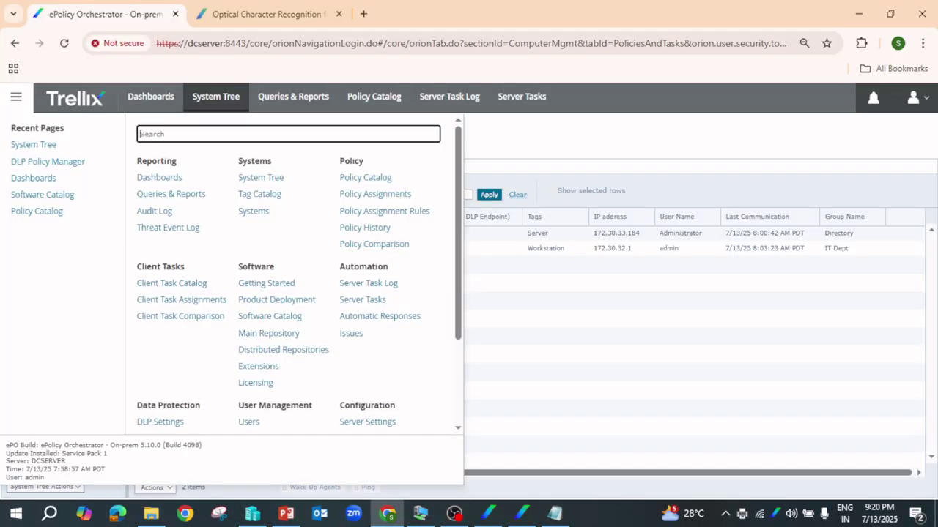
scroll(293, 275, "down", 2)
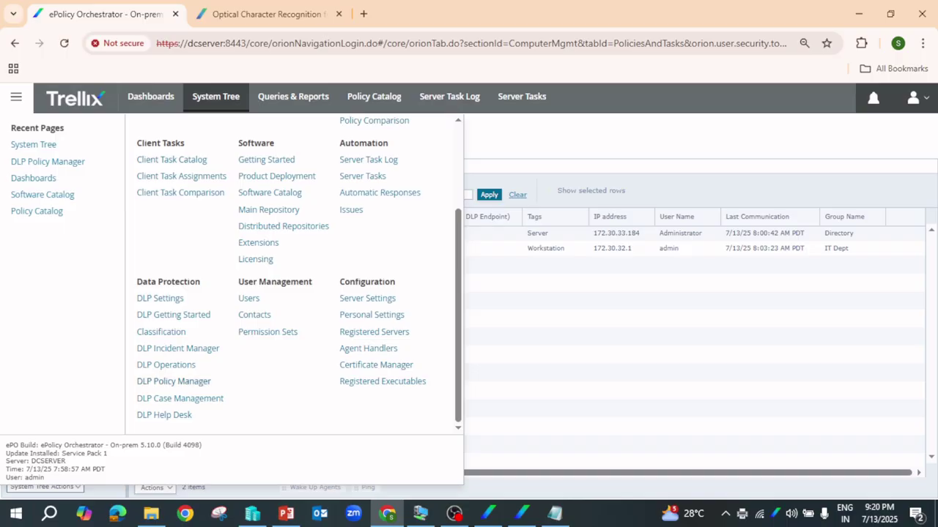
left_click(173, 382)
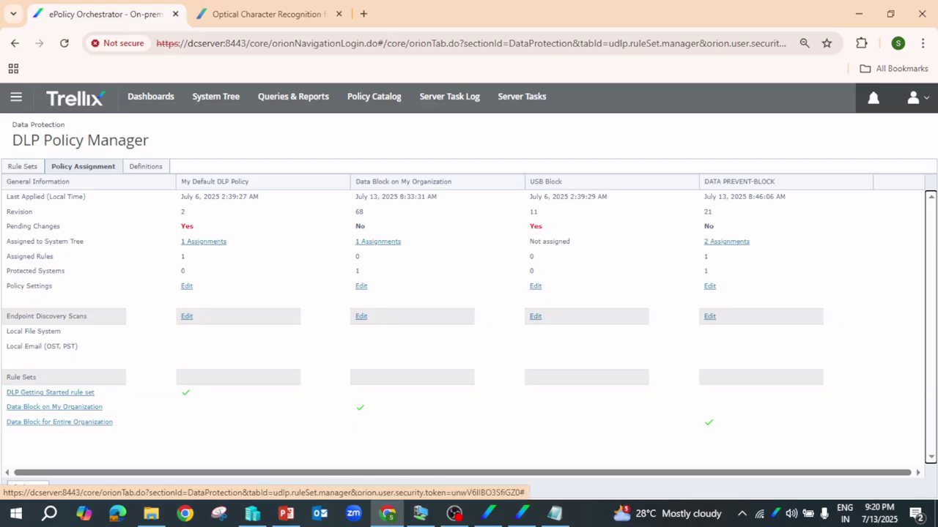
left_click(60, 422)
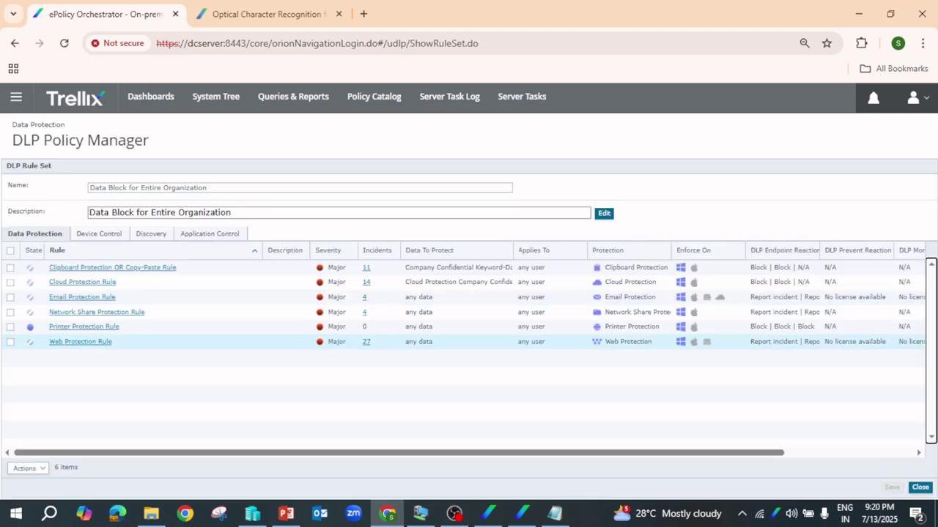
left_click(84, 327)
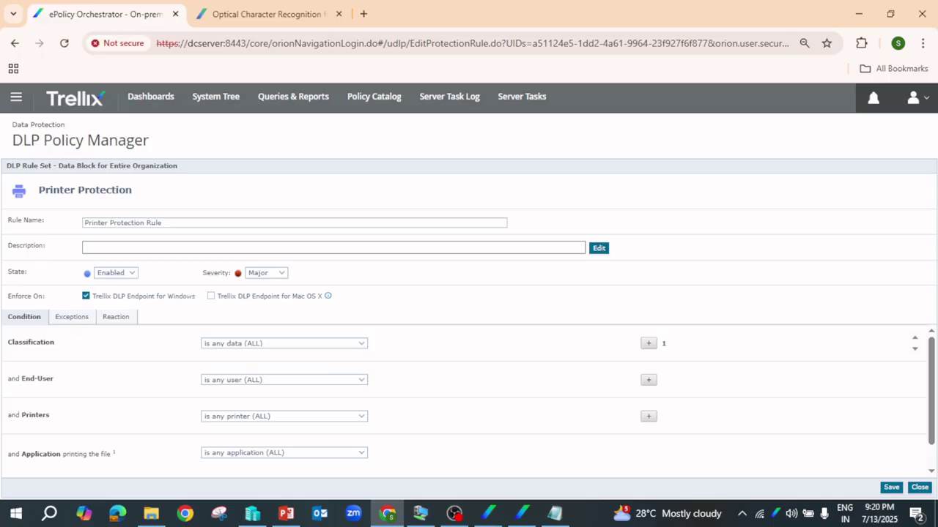
Step: Set the rule's reaction to No Action for computers connected to the corporate network, then save it and close the rule set
left_click(116, 317)
left_click(168, 364)
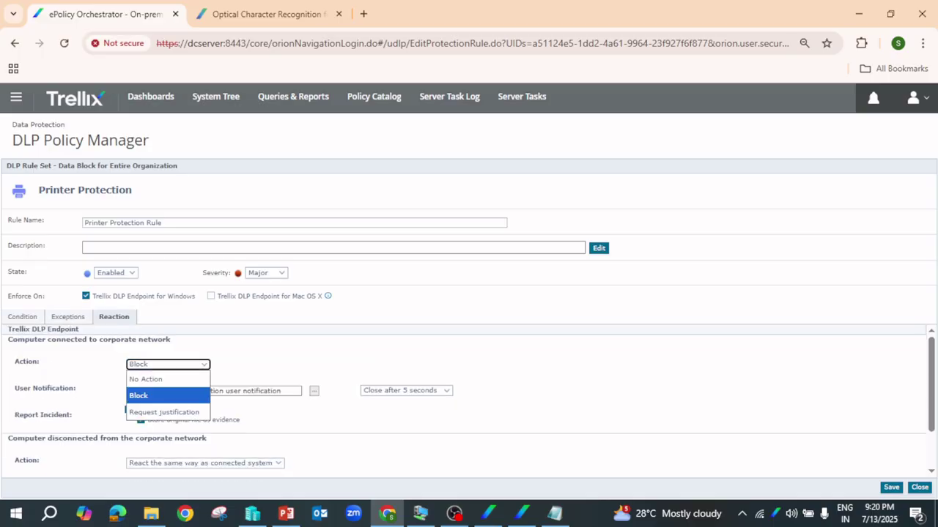
left_click(160, 380)
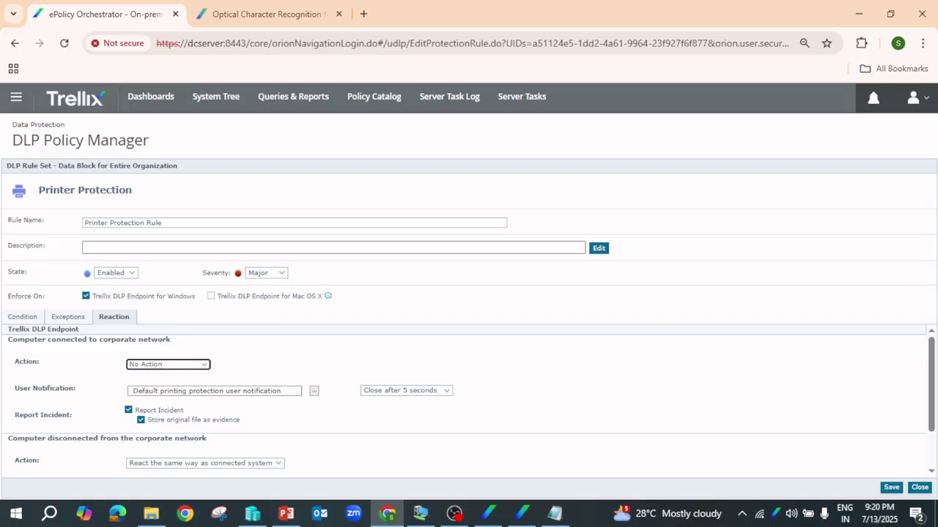
left_click(891, 487)
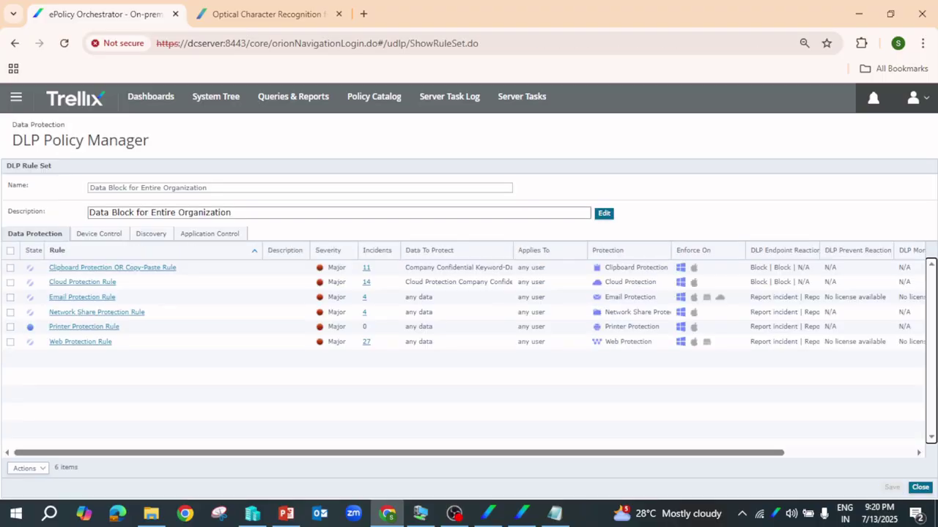
left_click(920, 487)
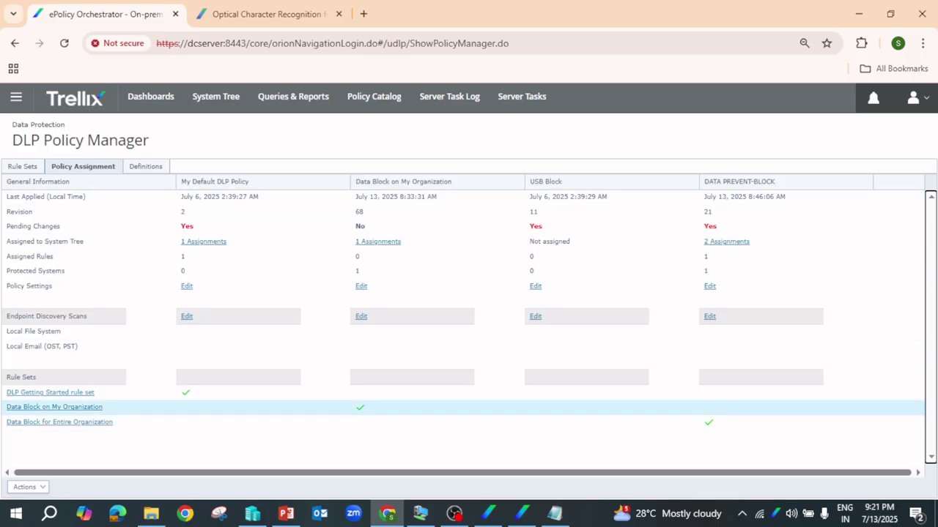
Step: Apply only the DATA PREVENT-BLOCK policy with the modified printer rule, proceeding past validation
left_click(26, 488)
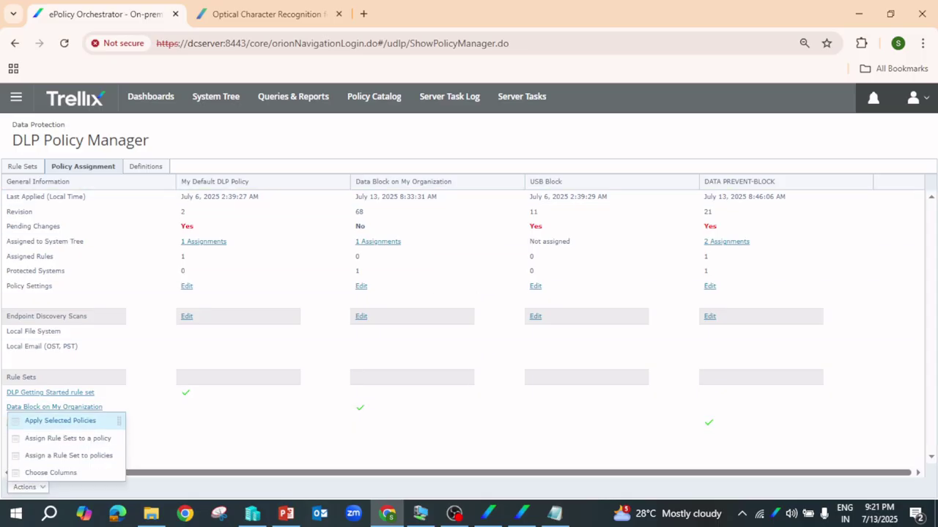
left_click(60, 420)
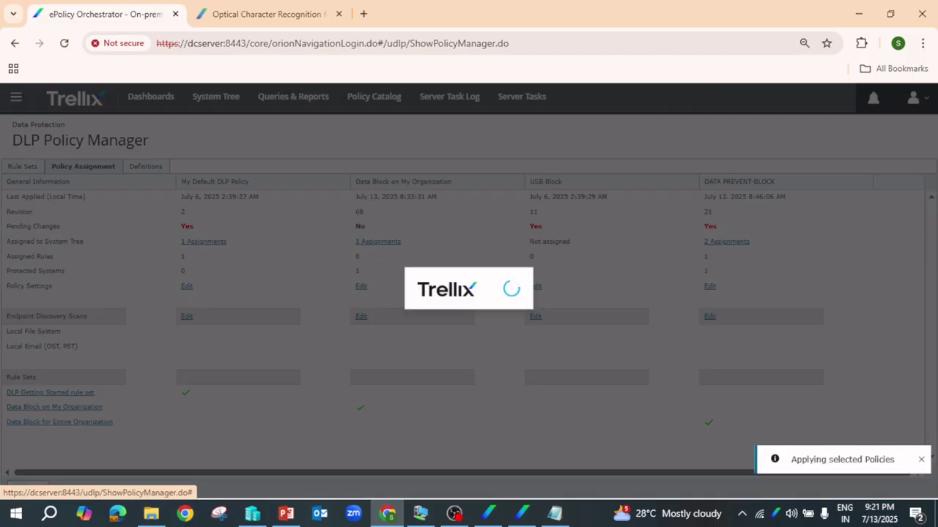
left_click(235, 216)
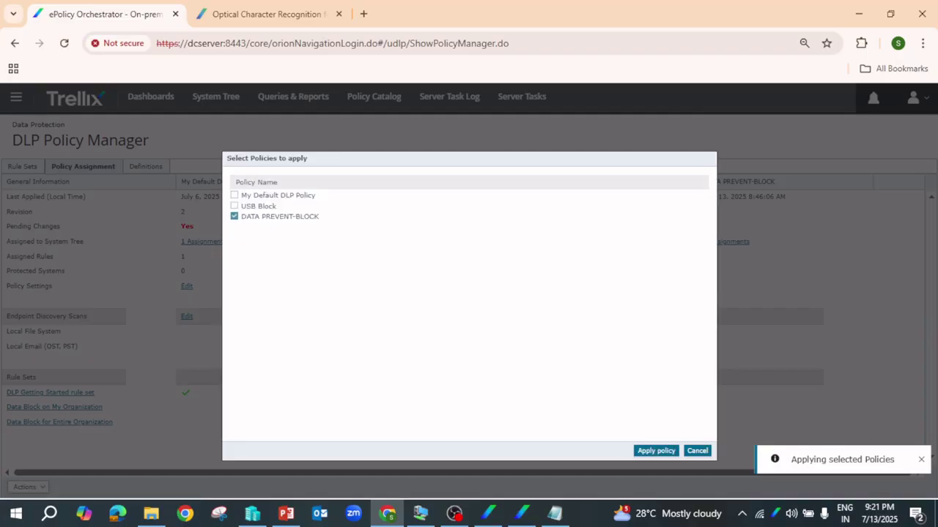
left_click(656, 451)
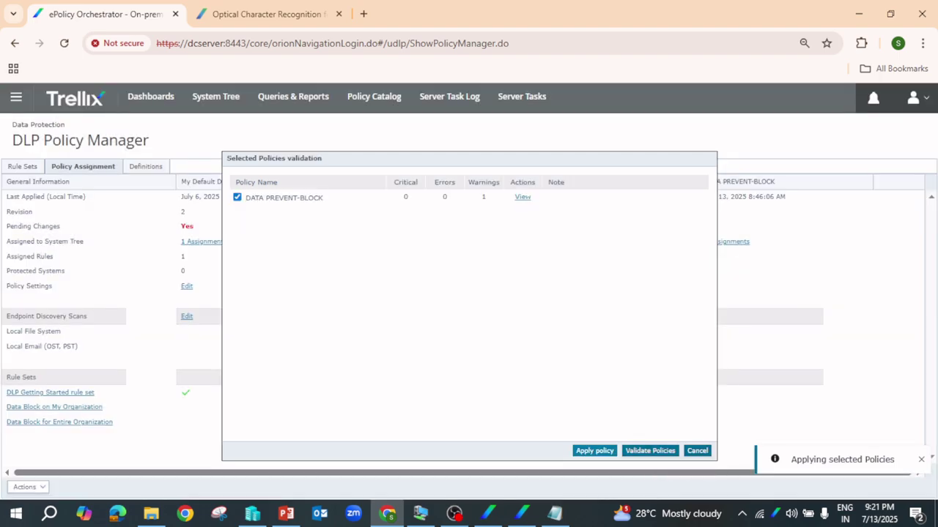
left_click(594, 451)
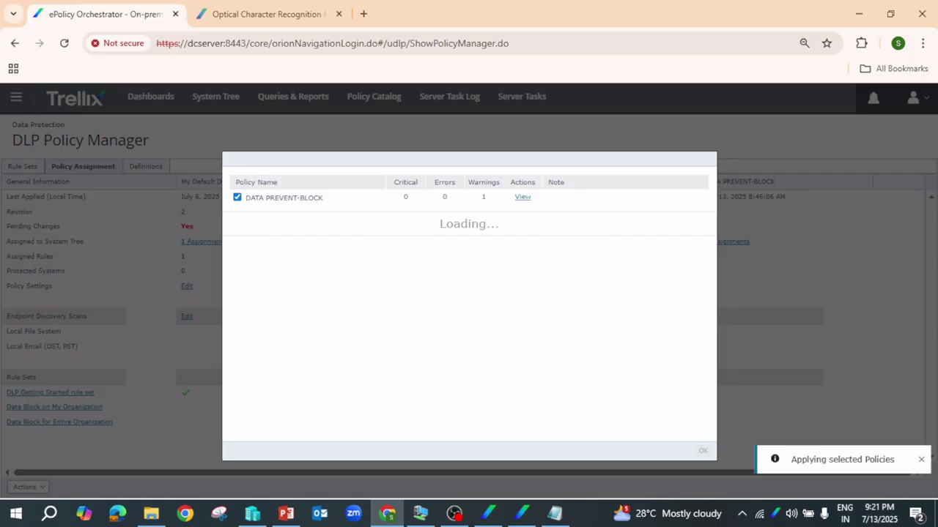
left_click(610, 389)
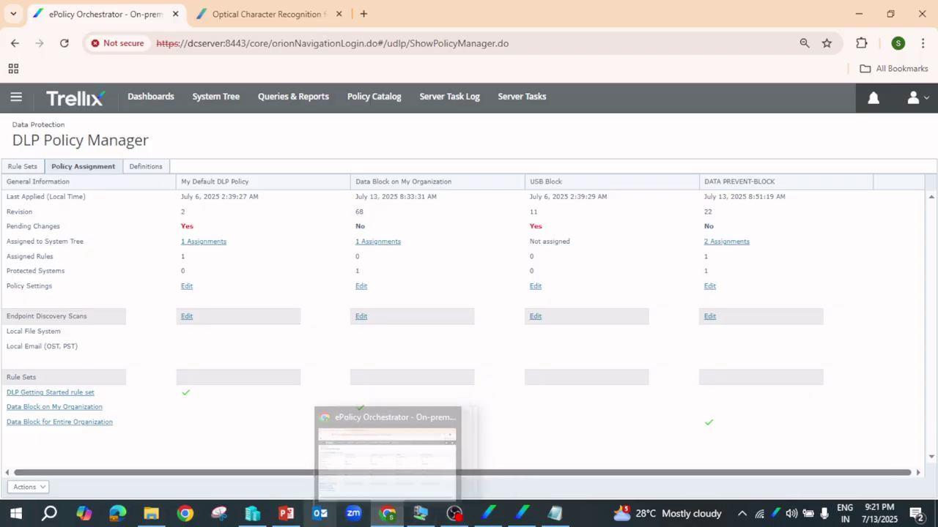
Step: Open the DLP Endpoint Console and check for new policies on the endpoint with Trellix Agent Monitor
mouse_move(388, 513)
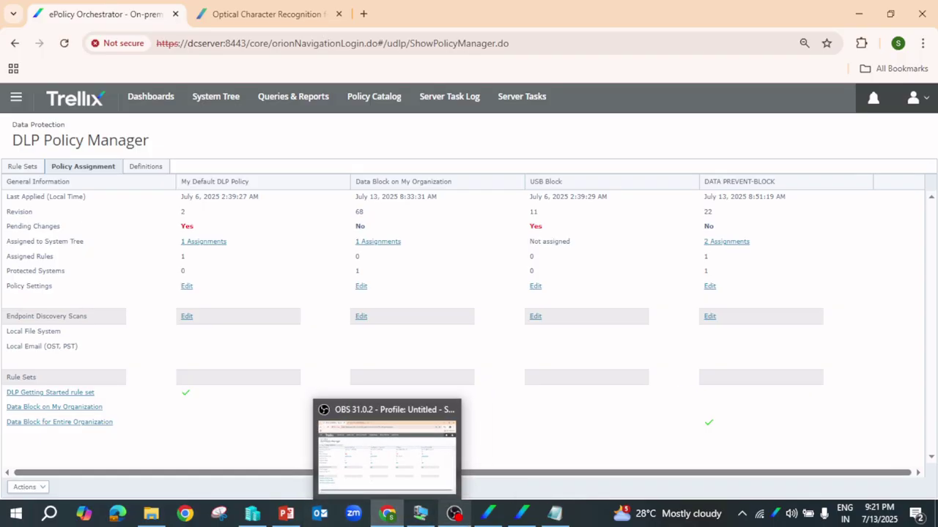
left_click(488, 513)
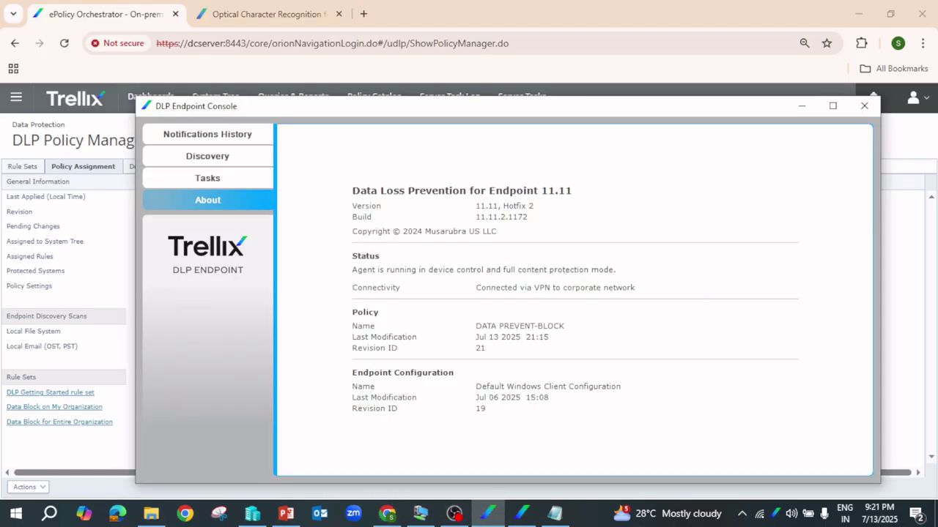
left_click(521, 513)
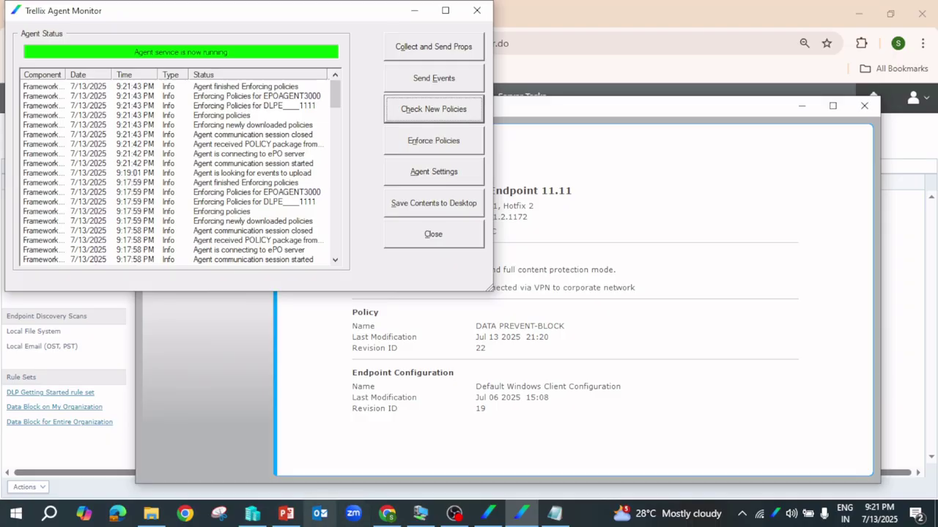
Step: Print Test.txt from Notepad with Microsoft Print to PDF, saving the output as "test dlp" in the Documents > DLP folder
left_click(554, 513)
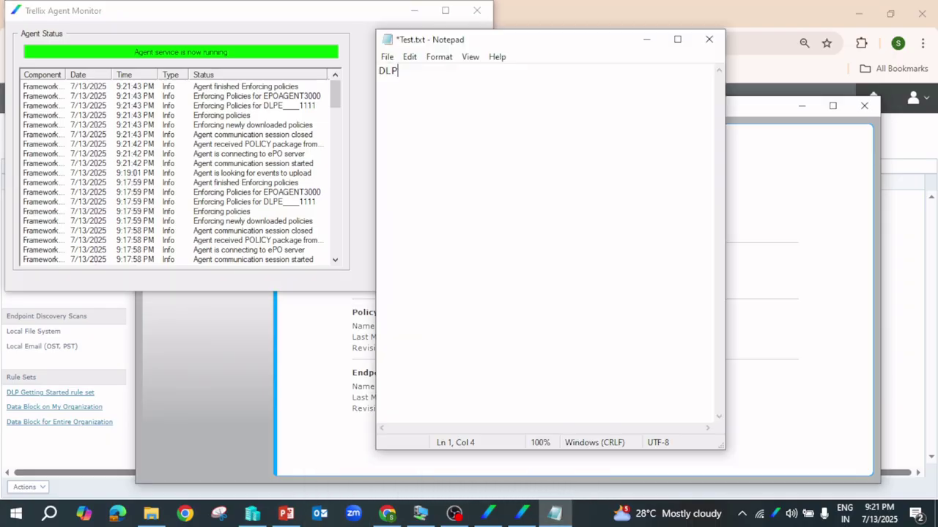
left_click(387, 57)
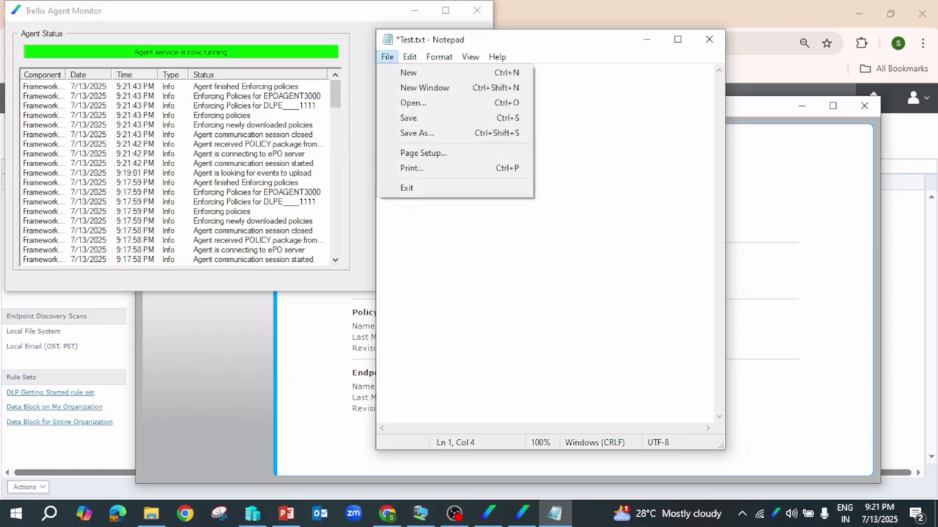
key("Down")
key("Down")
key("Down")
key("Down")
key("Down")
key("Down")
key("Down")
key("Return")
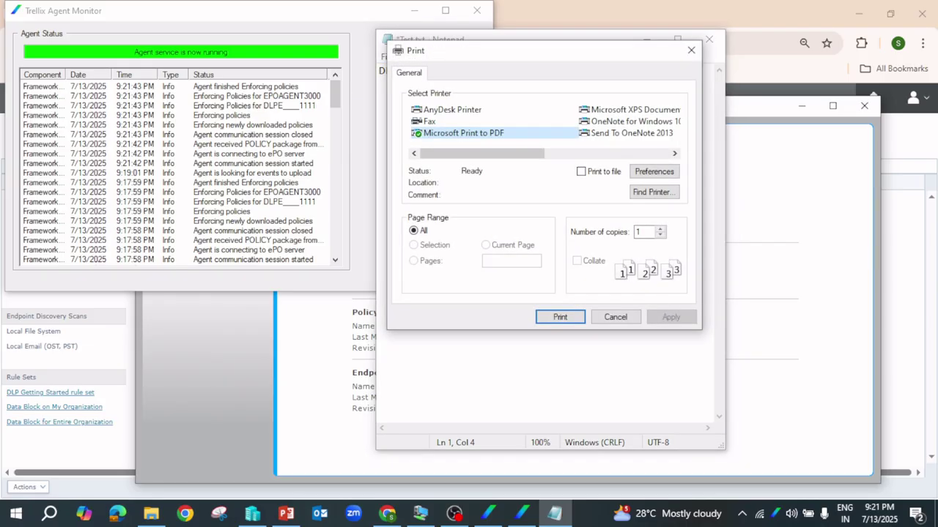
key("Return")
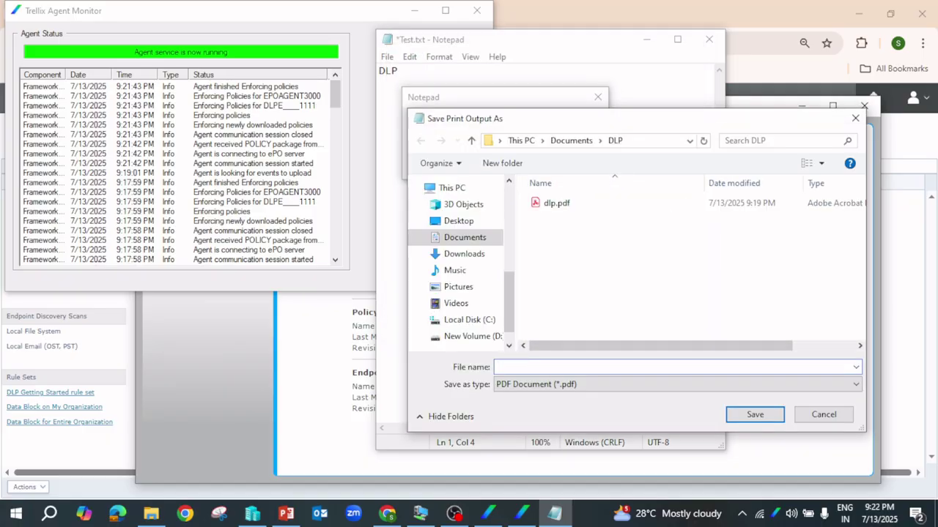
type("test dlp")
key("Return")
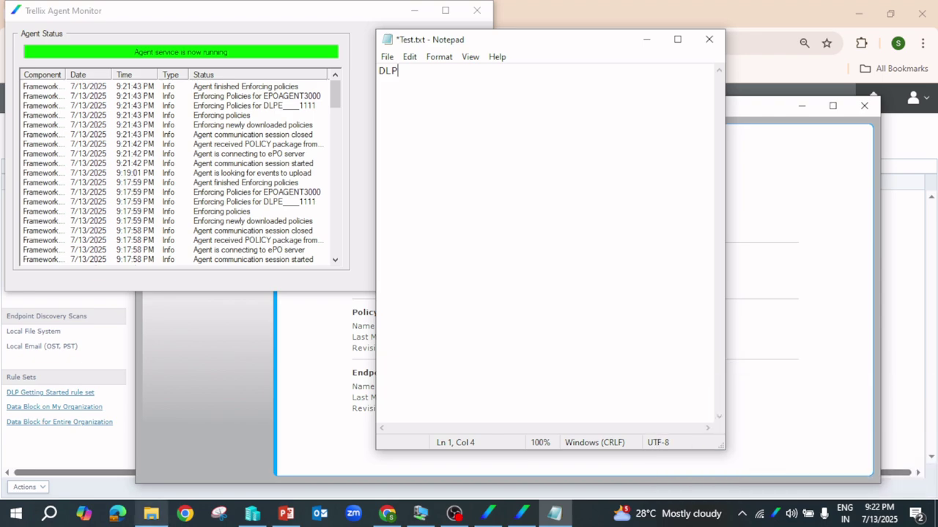
Step: Switch to File Explorer, refresh the Documents folder and open its DLP subfolder
left_click(151, 513)
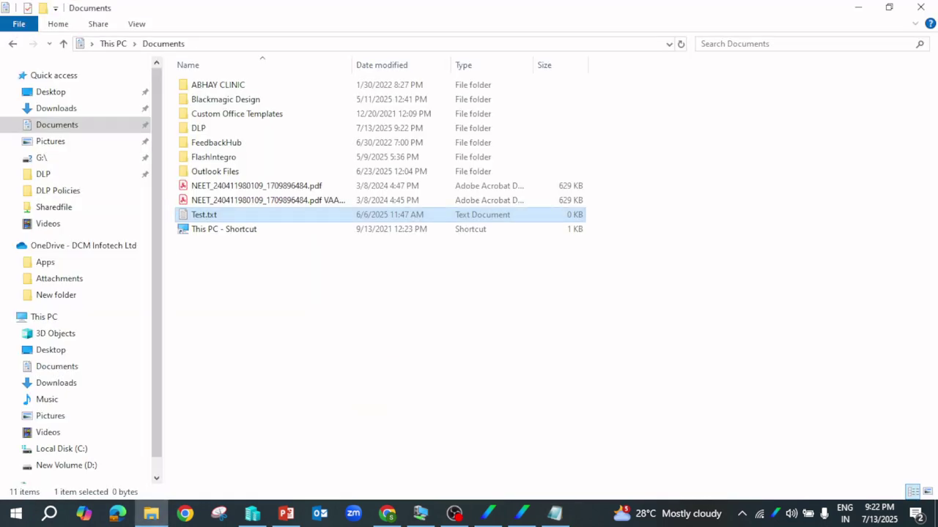
left_click(258, 296)
right_click(258, 297)
left_click(295, 352)
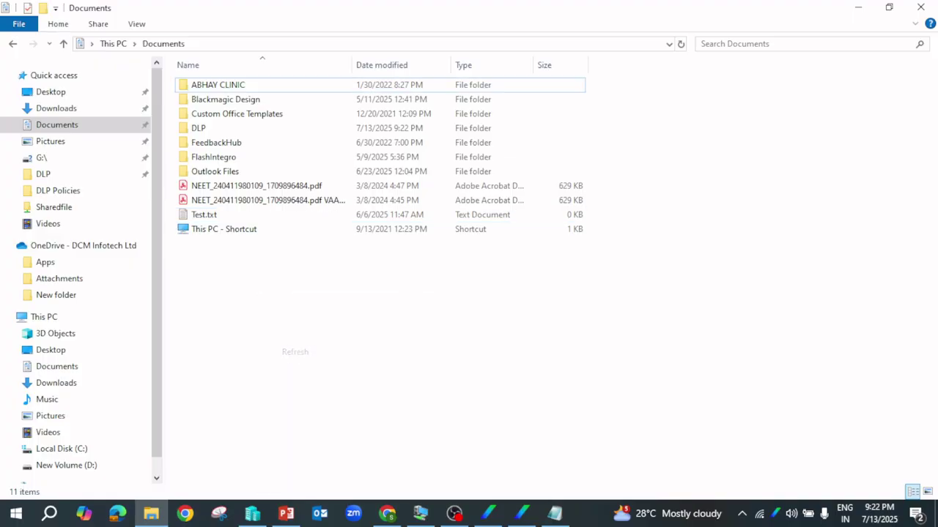
double_click(199, 128)
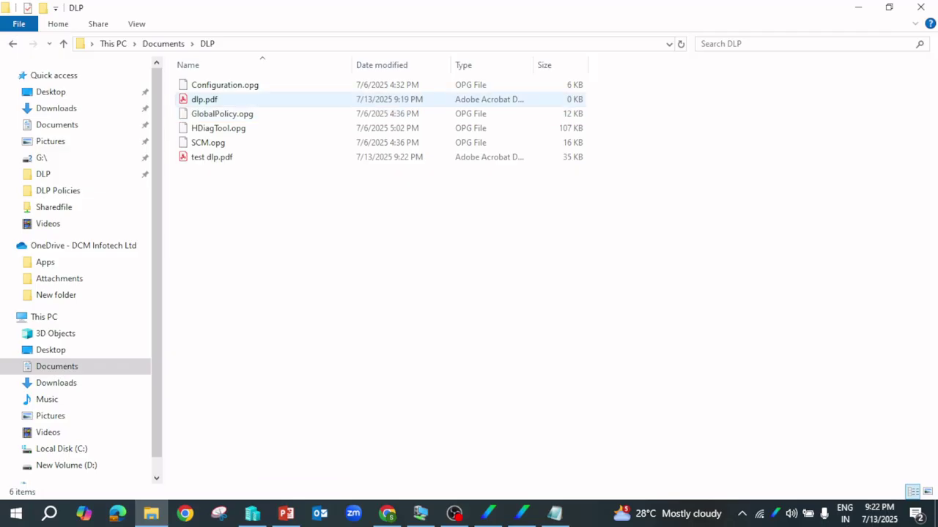
Step: Try to open dlp.pdf in Acrobat Reader, then close the reader
left_click(204, 100)
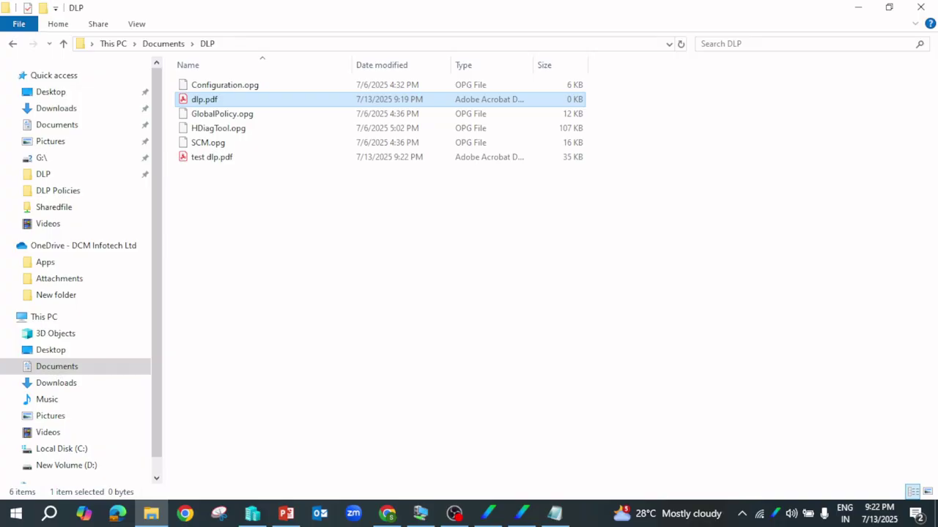
key("Return")
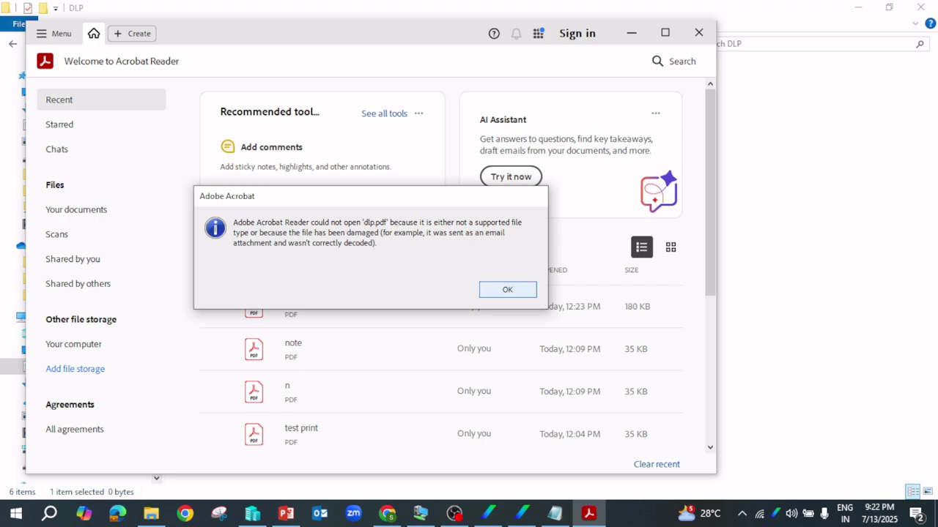
key("Return")
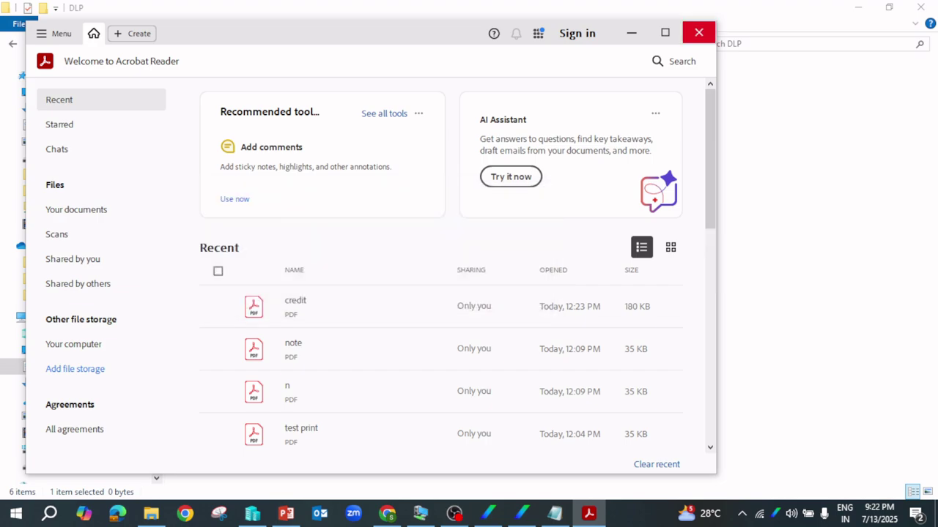
left_click(698, 33)
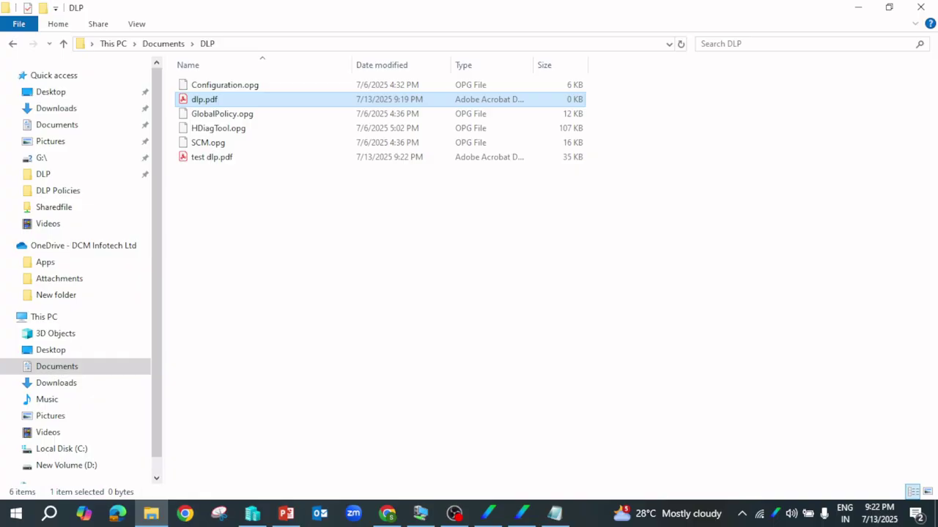
Step: Open test dlp.pdf to view its contents, then close it and minimize File Explorer
left_click(212, 156)
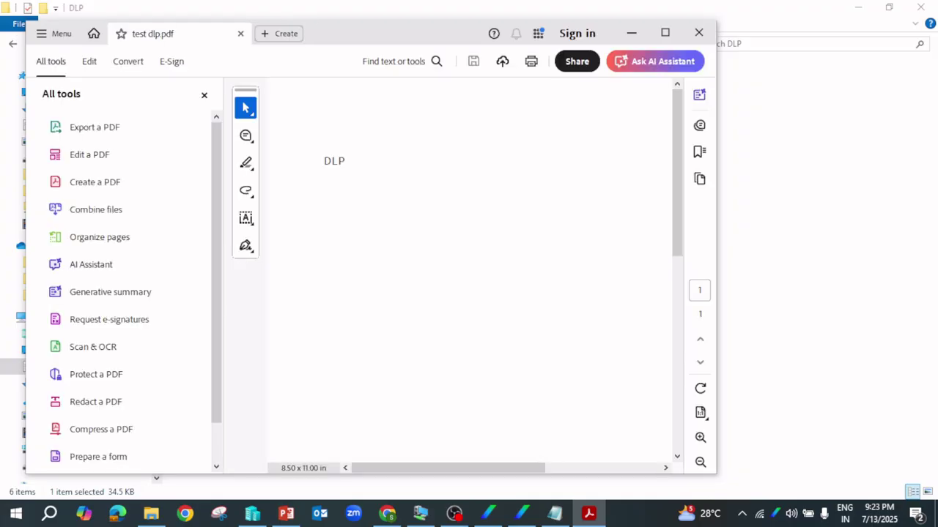
left_click(699, 33)
left_click(858, 8)
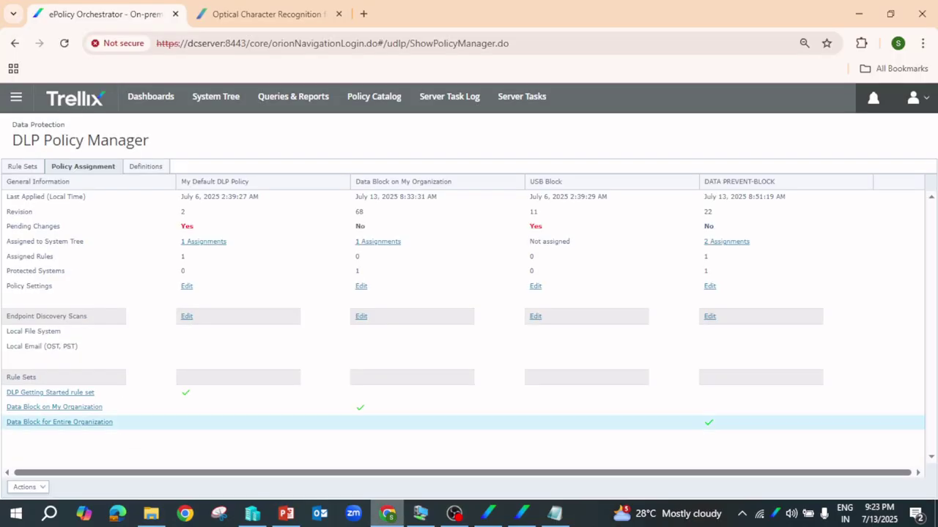
Step: Send the endpoint's events and properties to the ePO server with Trellix Agent Monitor
left_click(489, 514)
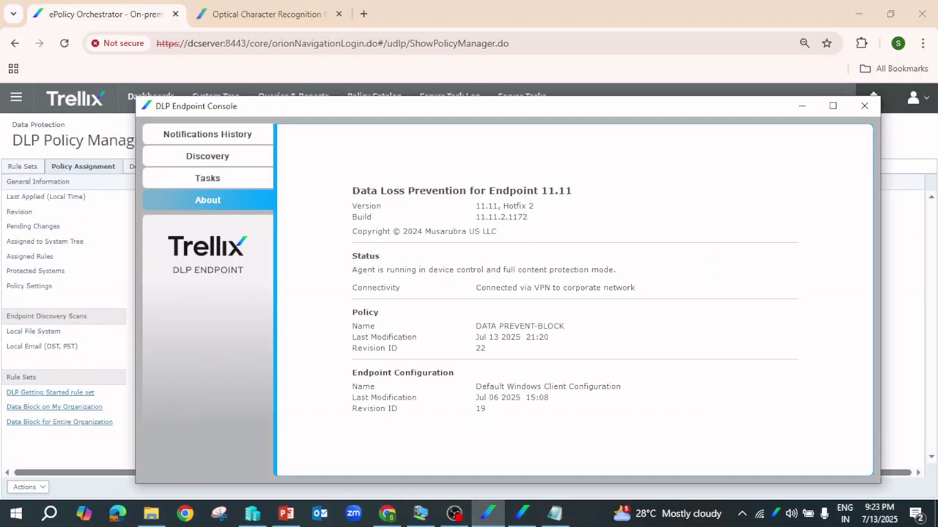
left_click(522, 514)
left_click(433, 78)
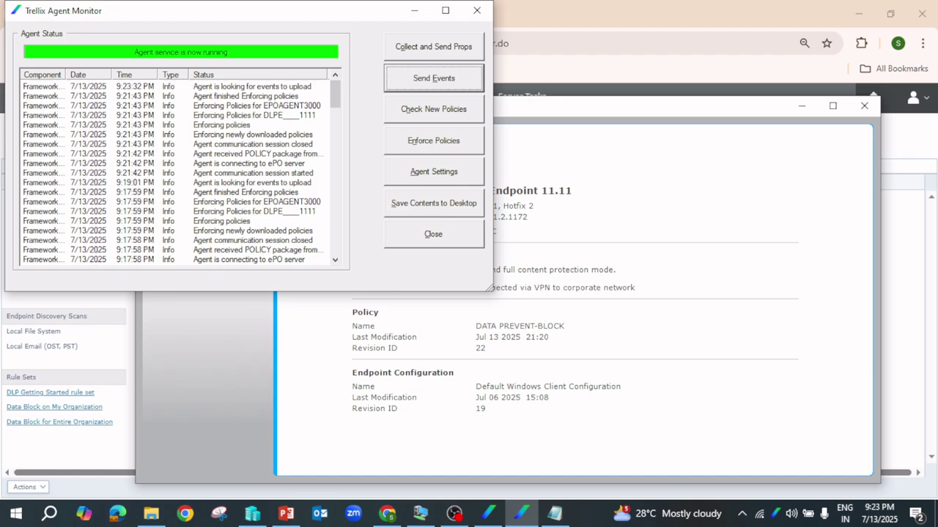
left_click(433, 47)
left_click(433, 78)
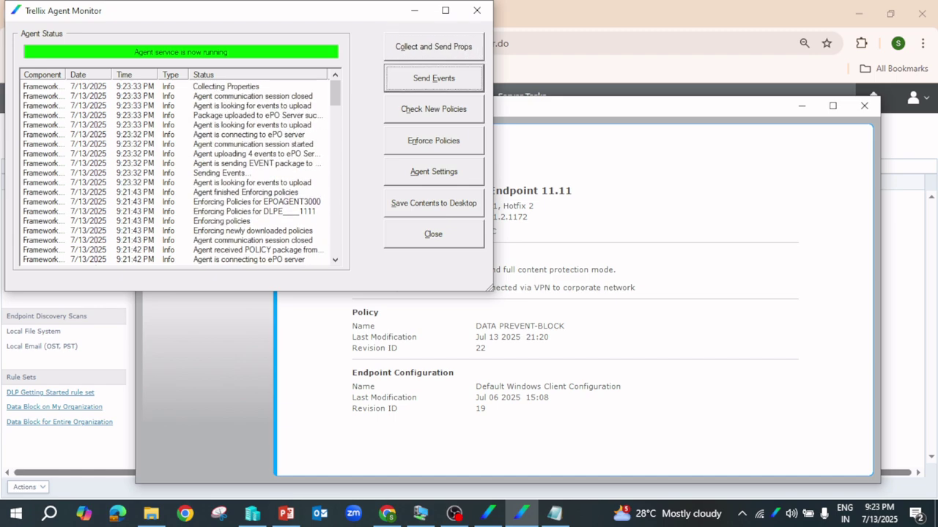
Step: Switch to ePolicy Orchestrator, open DLP Incident Manager, widen the Incident Type column and open the newest printer protection incident
left_click(387, 513)
left_click(16, 96)
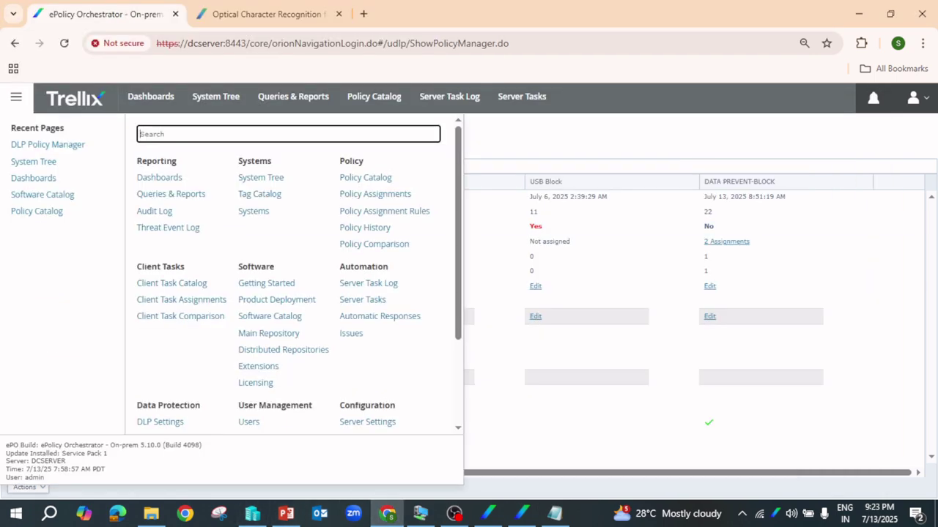
scroll(293, 271, "down", 3)
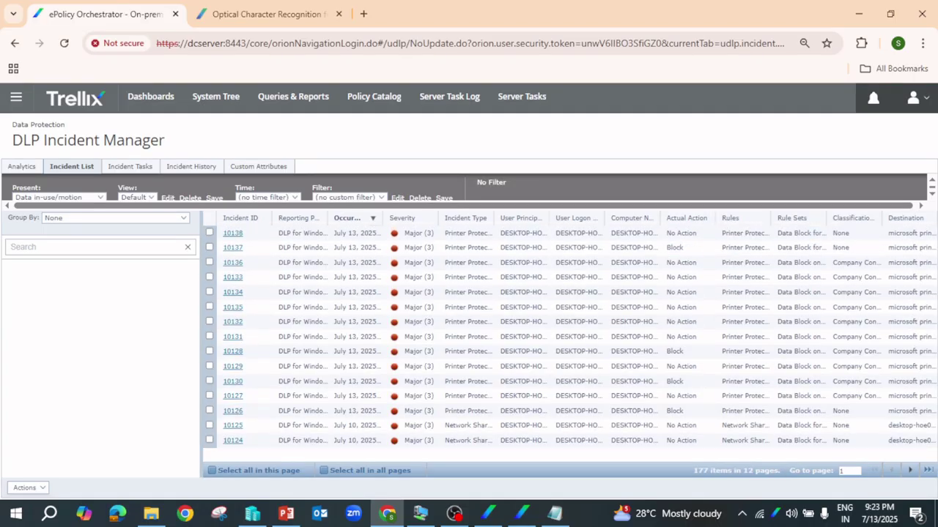
left_click_drag(494, 218, 517, 218)
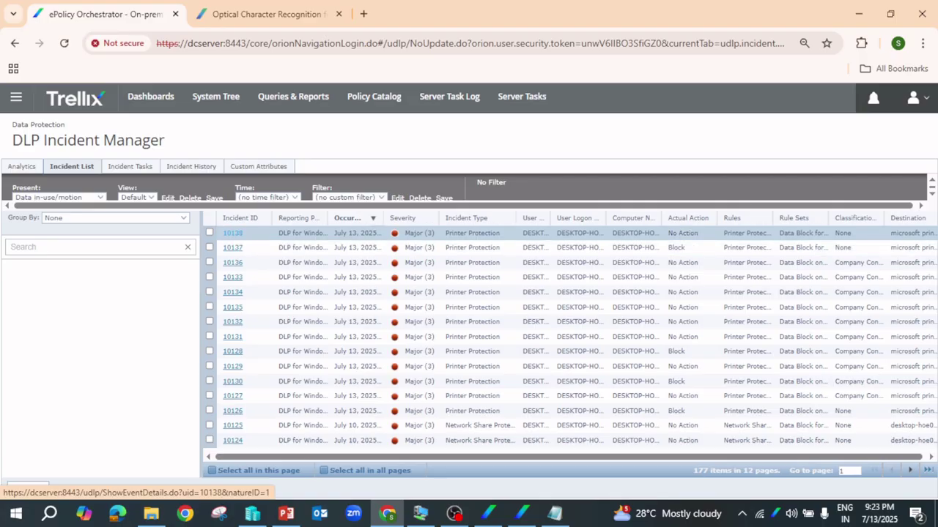
left_click(232, 233)
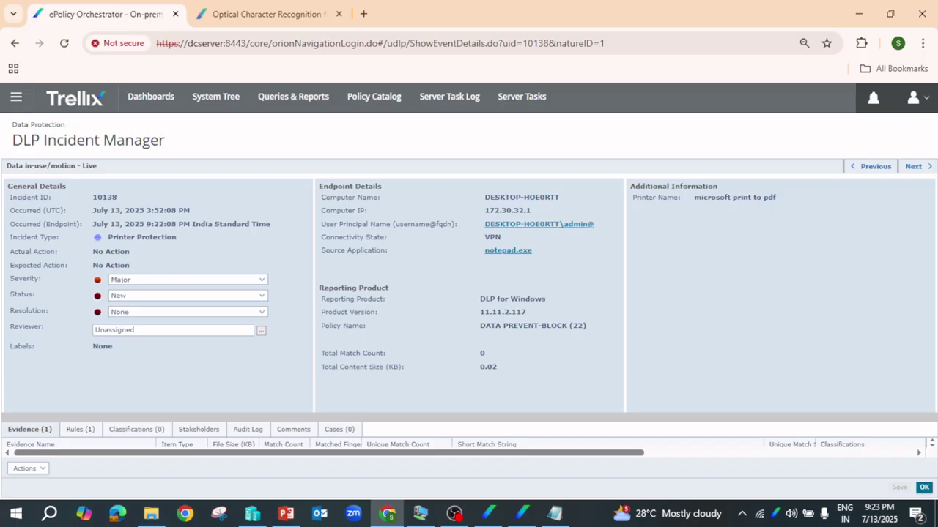
Step: Set the browser zoom to 80%, view the rules behind the newest incident, and go to the next incident
left_click(922, 43)
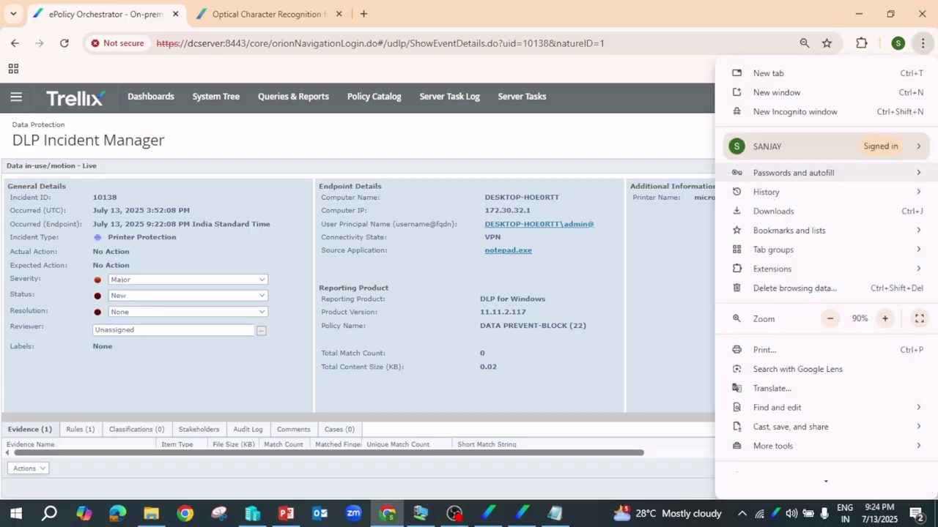
left_click(830, 319)
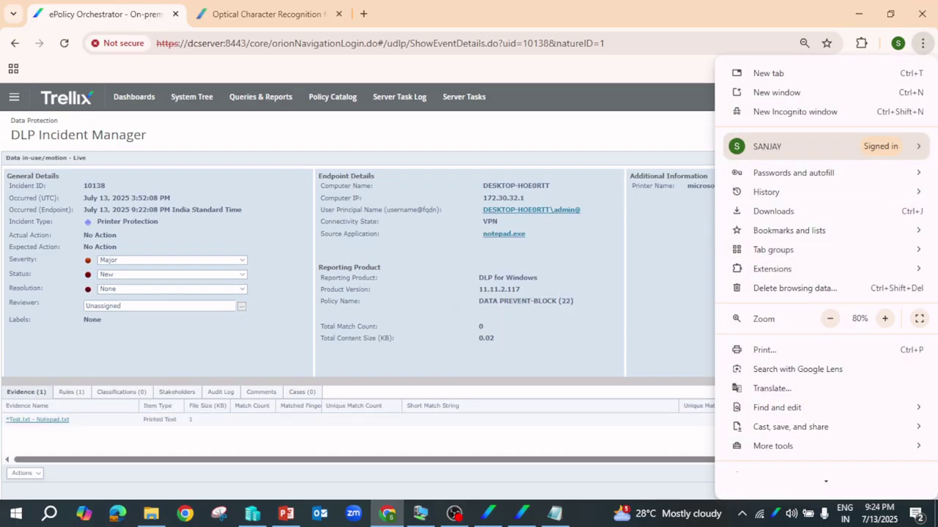
key("Escape")
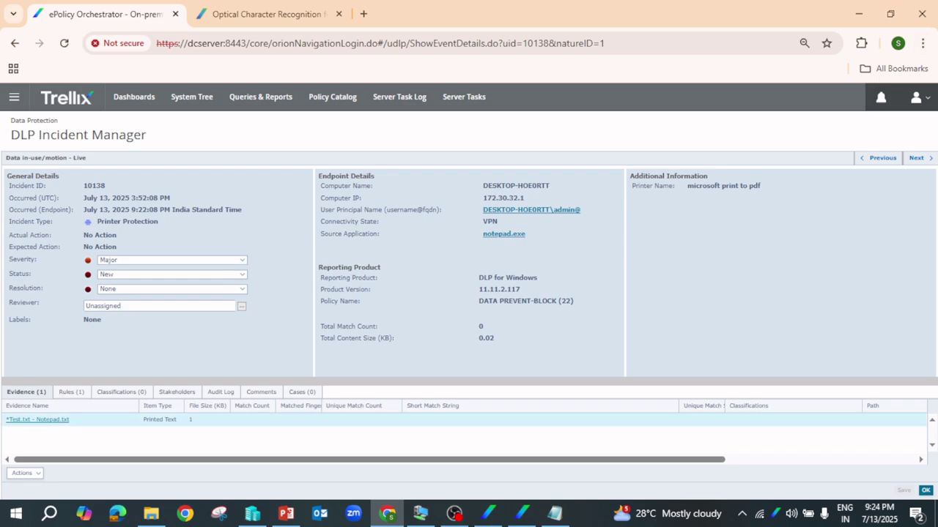
left_click(70, 392)
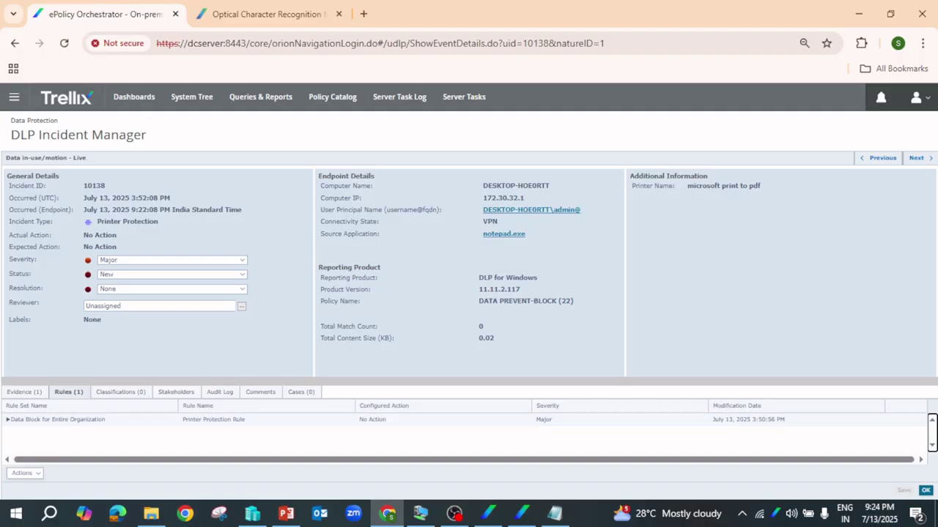
left_click(920, 159)
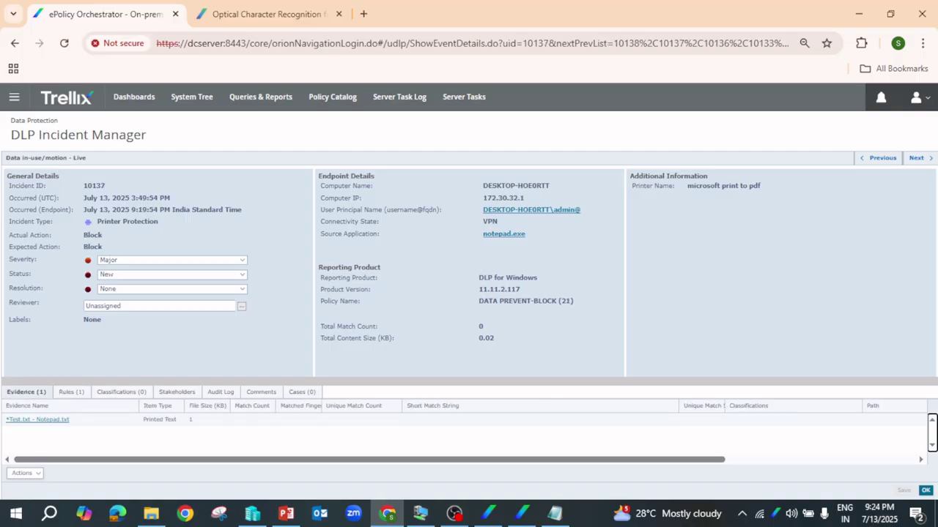